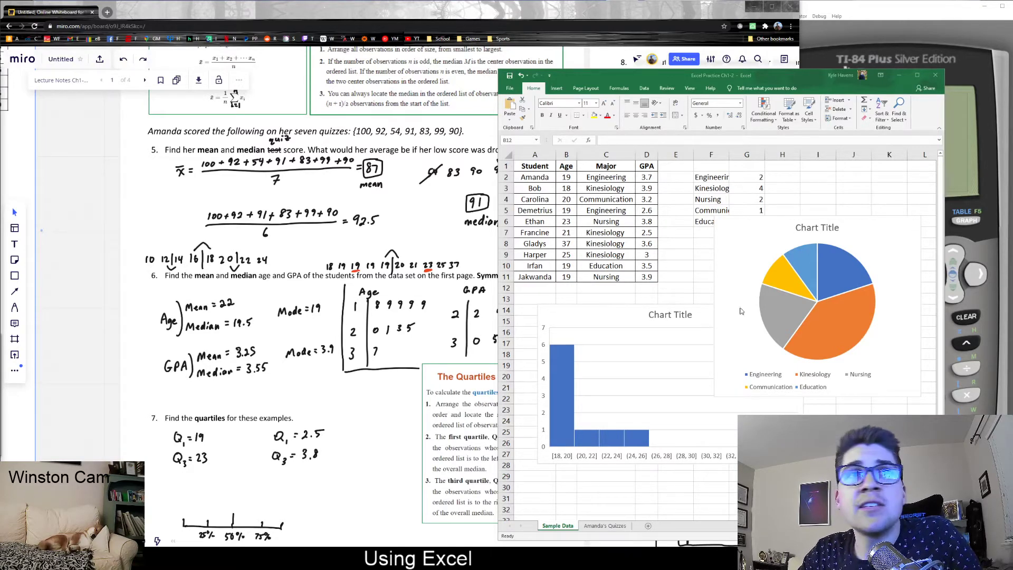
Delete the majors pie chart and the age bar chart from the sheet.
{"action": "left_click", "coordinate": [636, 304]}
{"action": "left_click", "coordinate": [626, 317]}
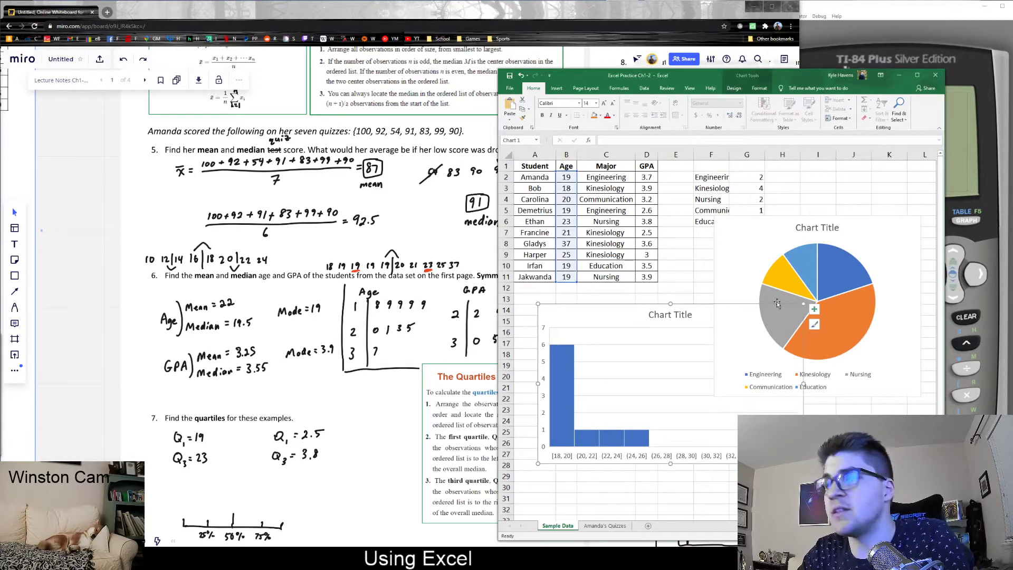
{"action": "left_click", "coordinate": [751, 241]}
{"action": "key", "text": "Delete"}
{"action": "left_click", "coordinate": [621, 320]}
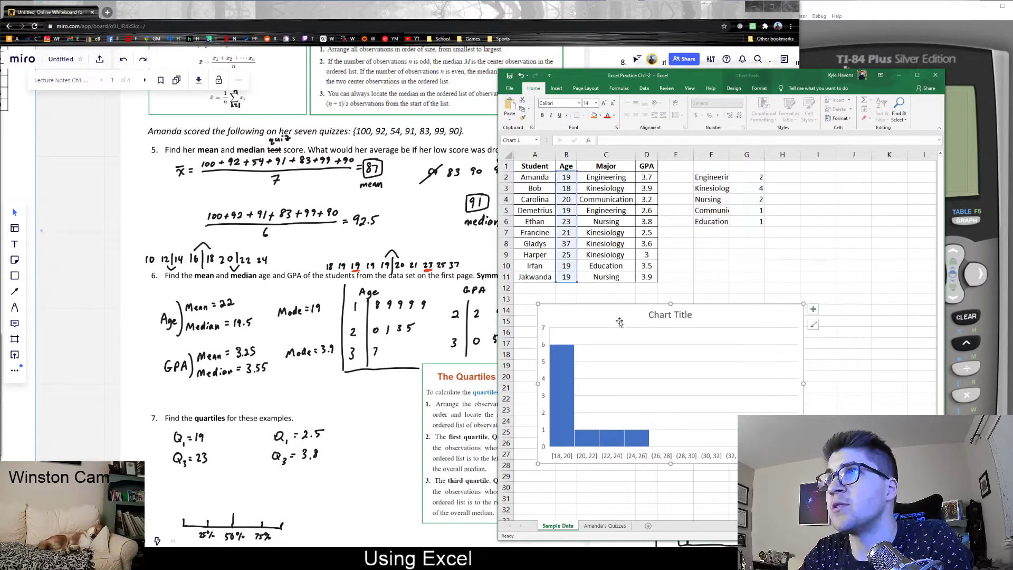
{"action": "key", "text": "Delete"}
Clear the major counts in F2:G6.
{"action": "left_click", "coordinate": [744, 234]}
{"action": "left_click_drag", "start_coordinate": [718, 181], "coordinate": [760, 224]}
{"action": "key", "text": "Delete"}
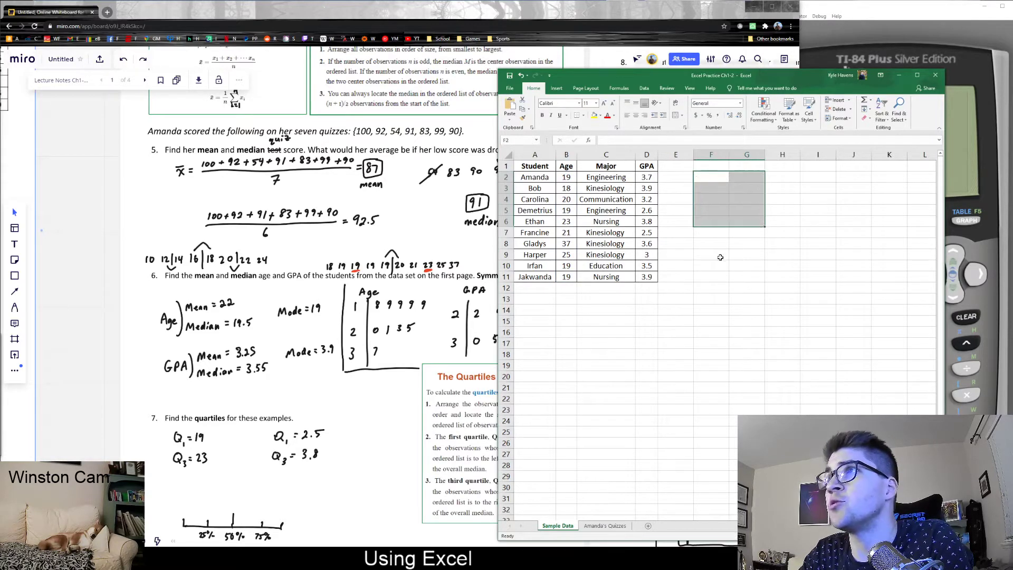
{"action": "left_click", "coordinate": [709, 289]}
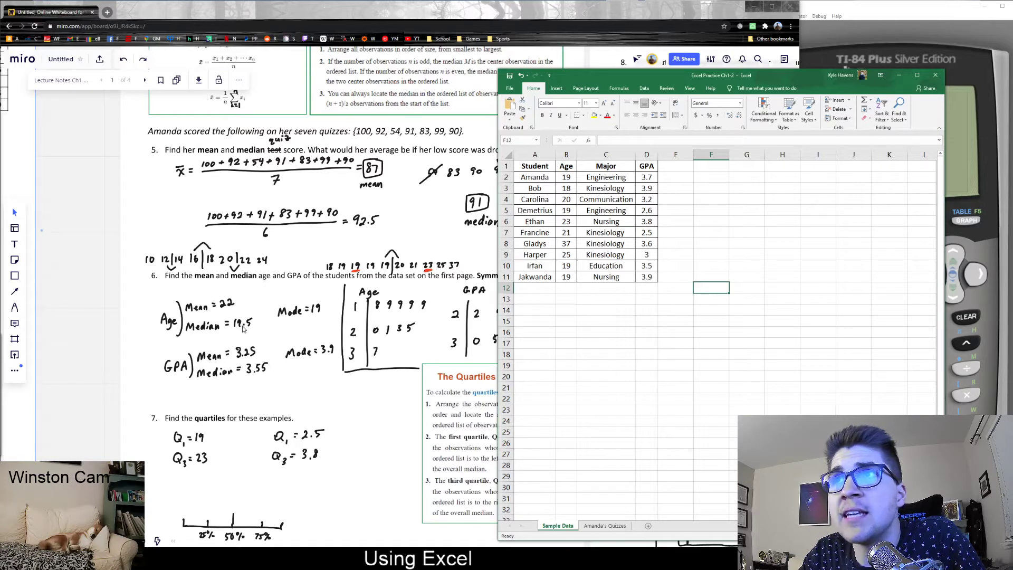
{"action": "left_click", "coordinate": [565, 301]}
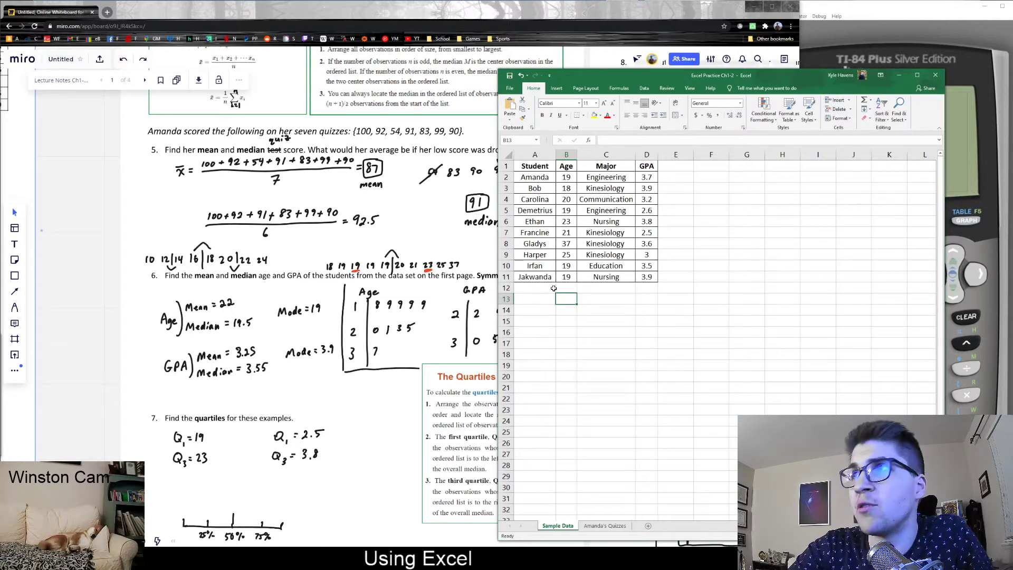
{"action": "type", "text": "="}
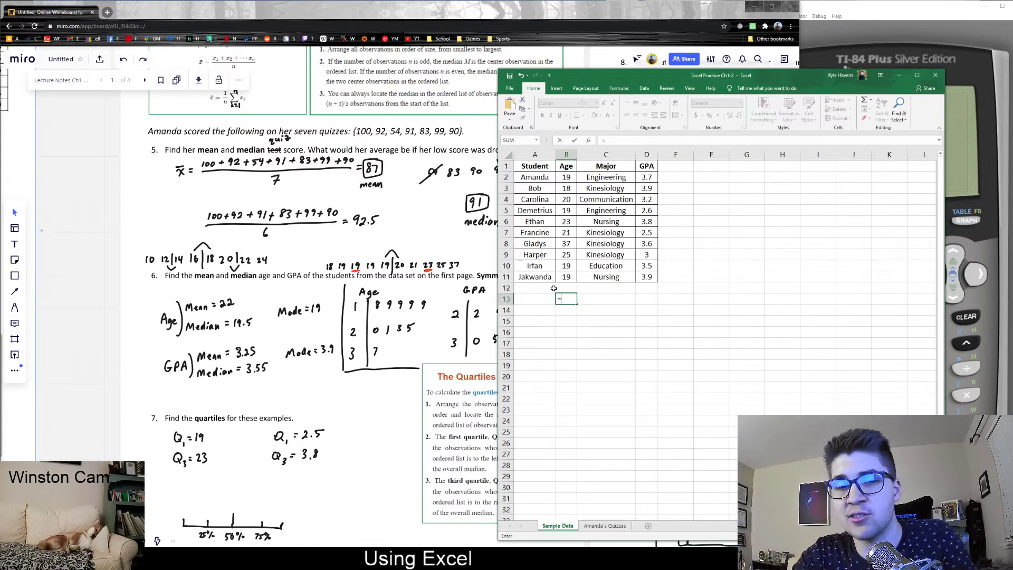
{"action": "type", "text": "3"}
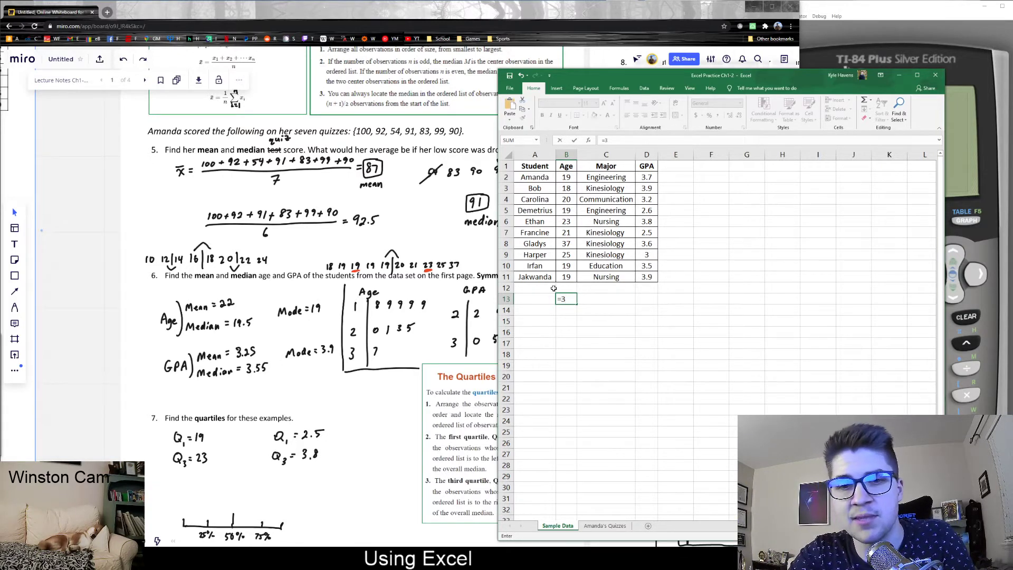
{"action": "type", "text": "*7"}
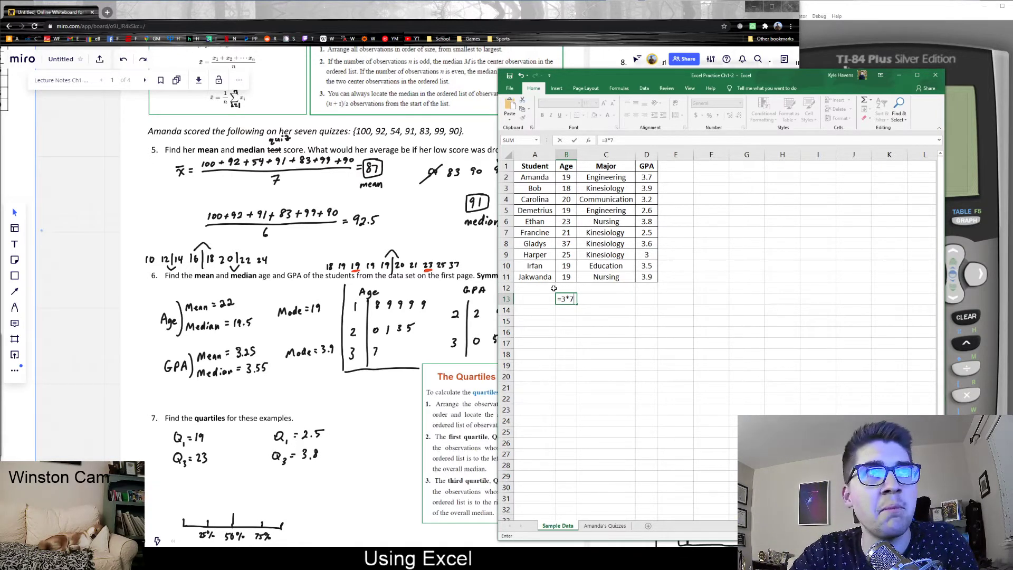
{"action": "key", "text": "Return"}
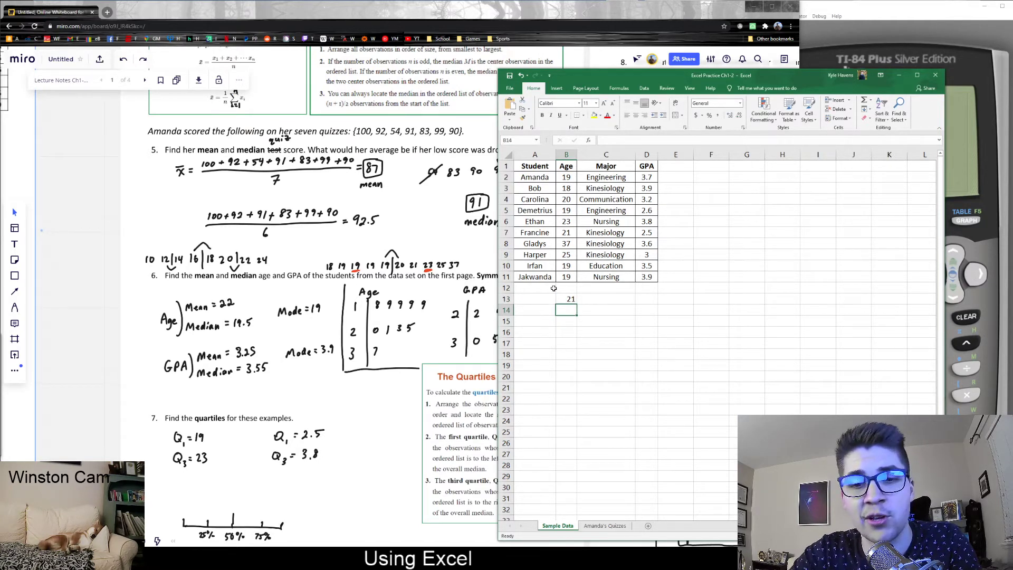
{"action": "type", "text": "3*7"}
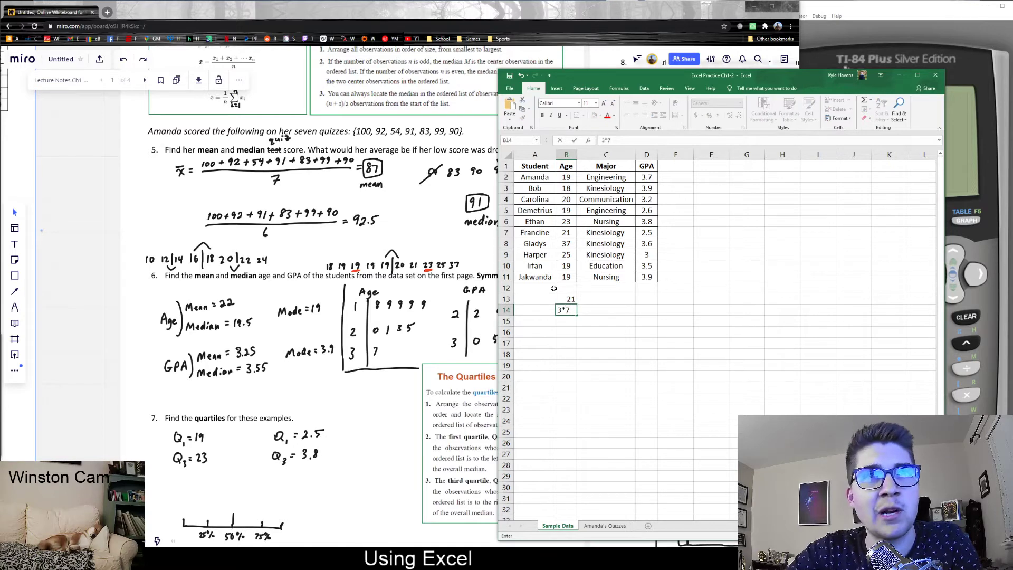
{"action": "key", "text": "Return"}
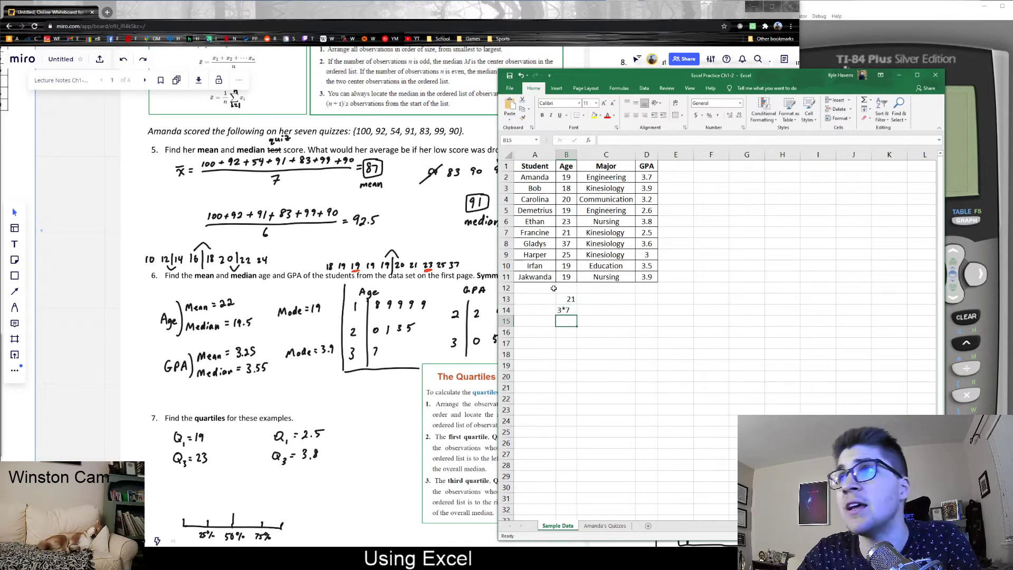
{"action": "left_click", "coordinate": [561, 309]}
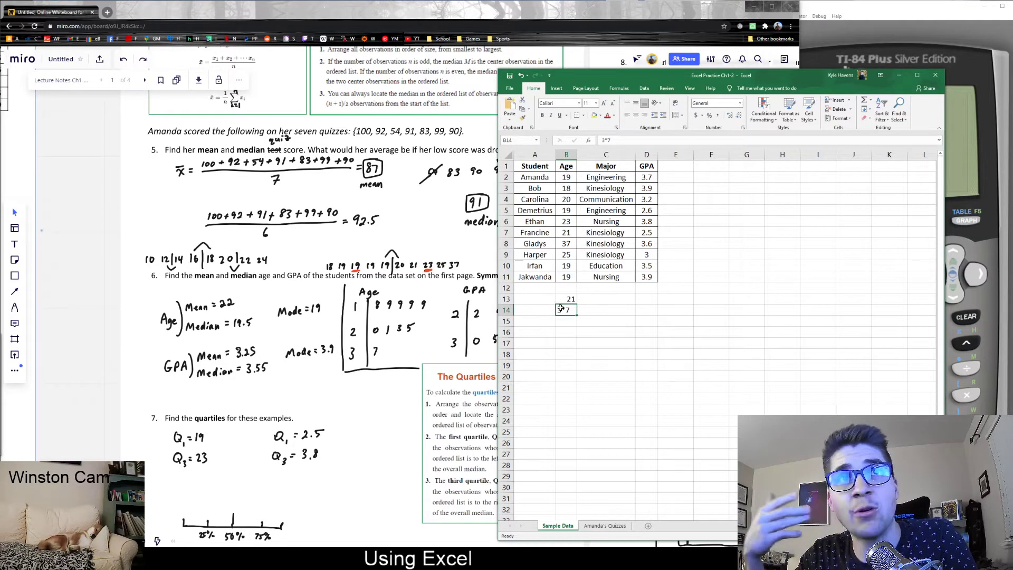
{"action": "key", "text": "Escape"}
{"action": "left_click", "coordinate": [574, 299]}
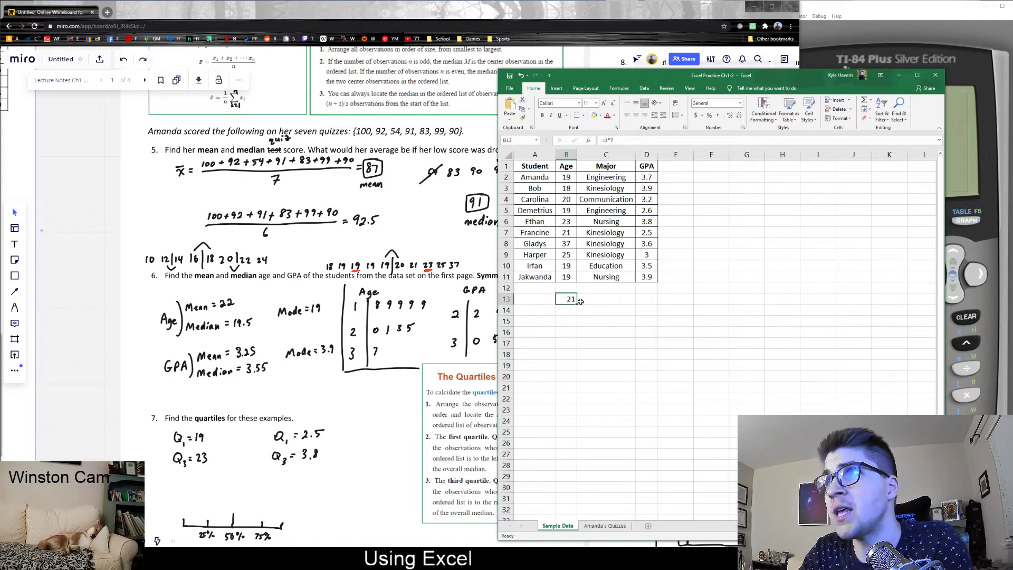
{"action": "key", "text": "Delete"}
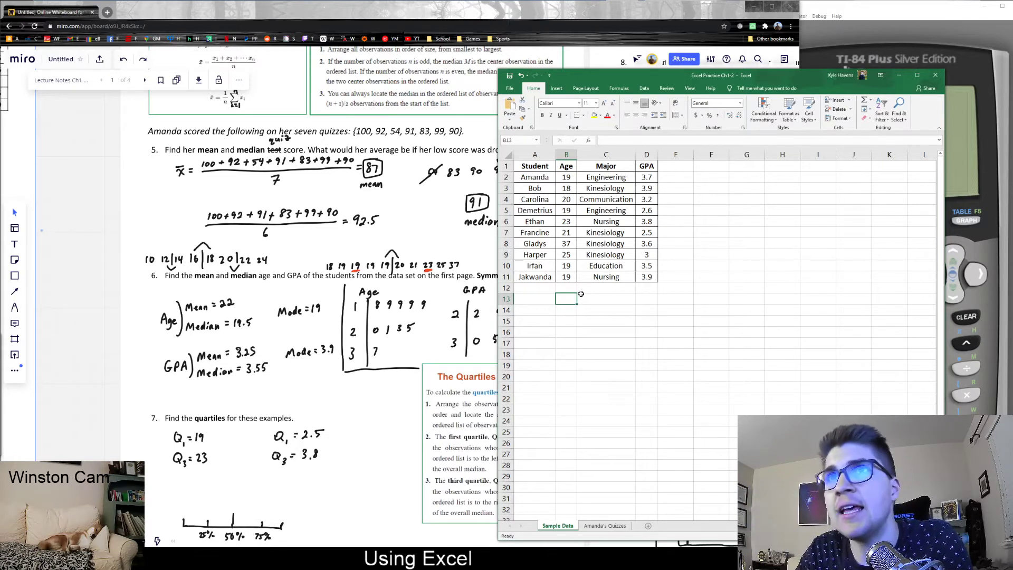
{"action": "type", "text": "="}
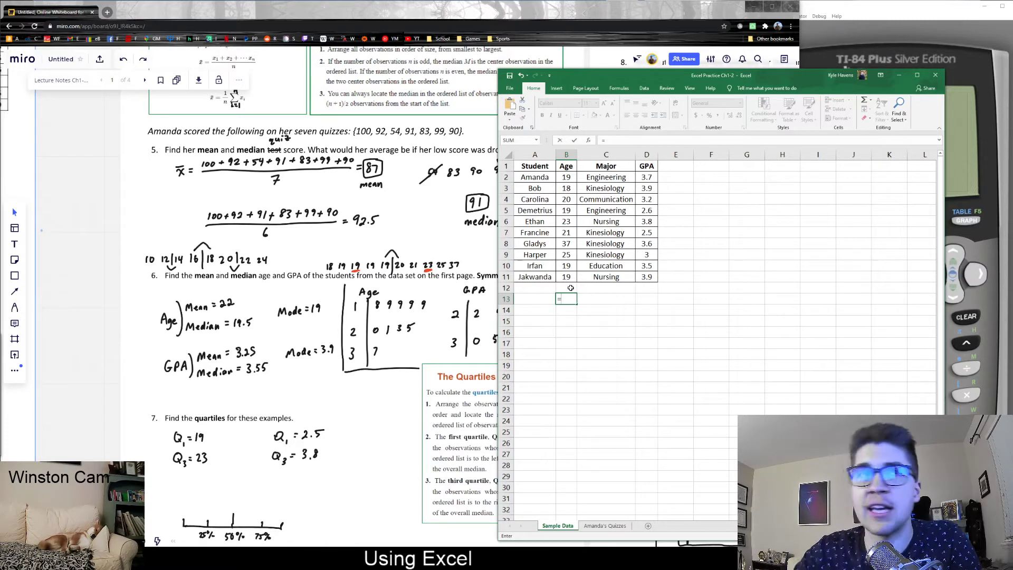
{"action": "left_click", "coordinate": [567, 178]}
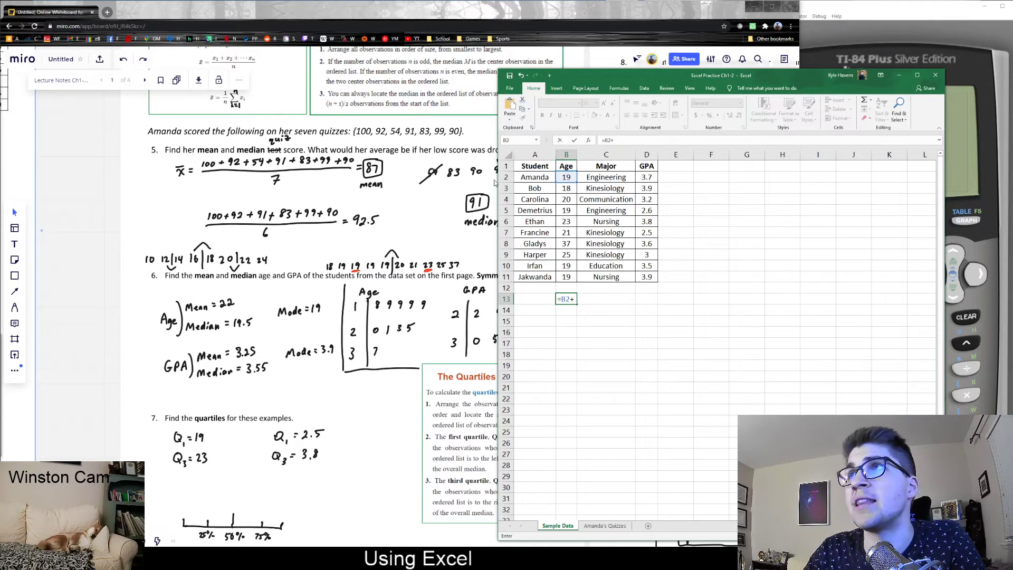
{"action": "left_click", "coordinate": [573, 189]}
{"action": "type", "text": "+"}
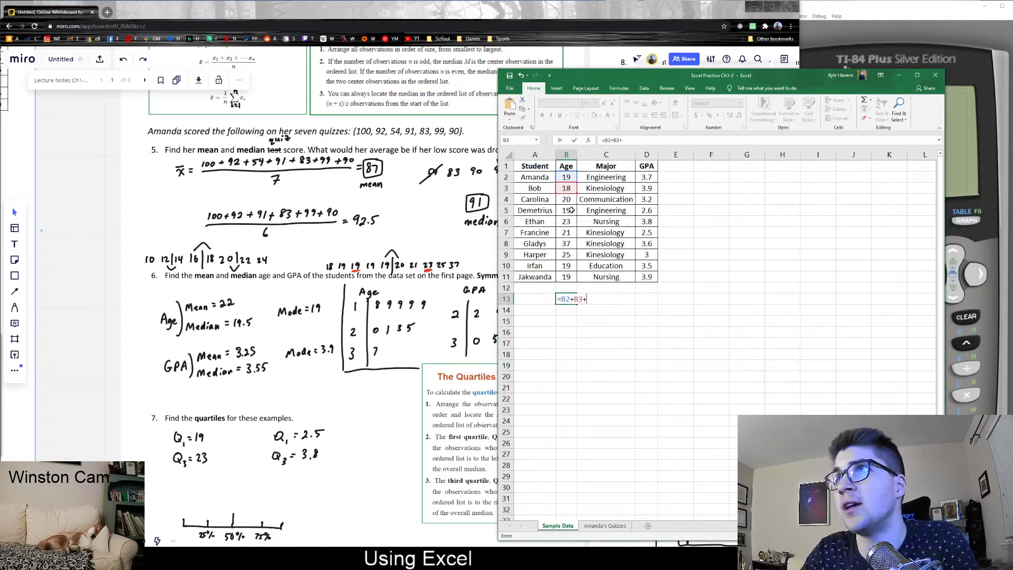
{"action": "left_click", "coordinate": [567, 199]}
{"action": "type", "text": "+"}
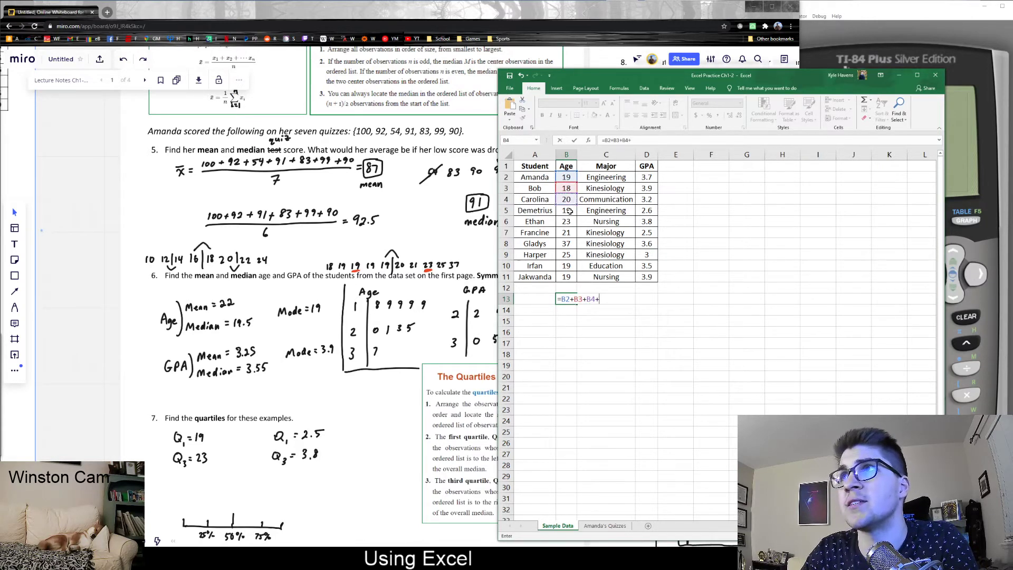
{"action": "left_click", "coordinate": [569, 211]}
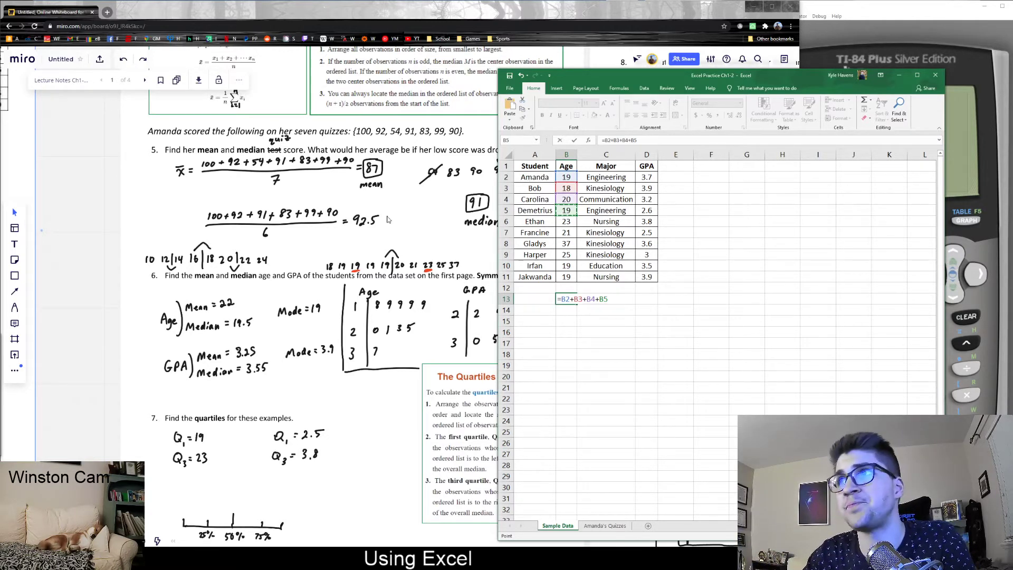
{"action": "key", "text": "Escape"}
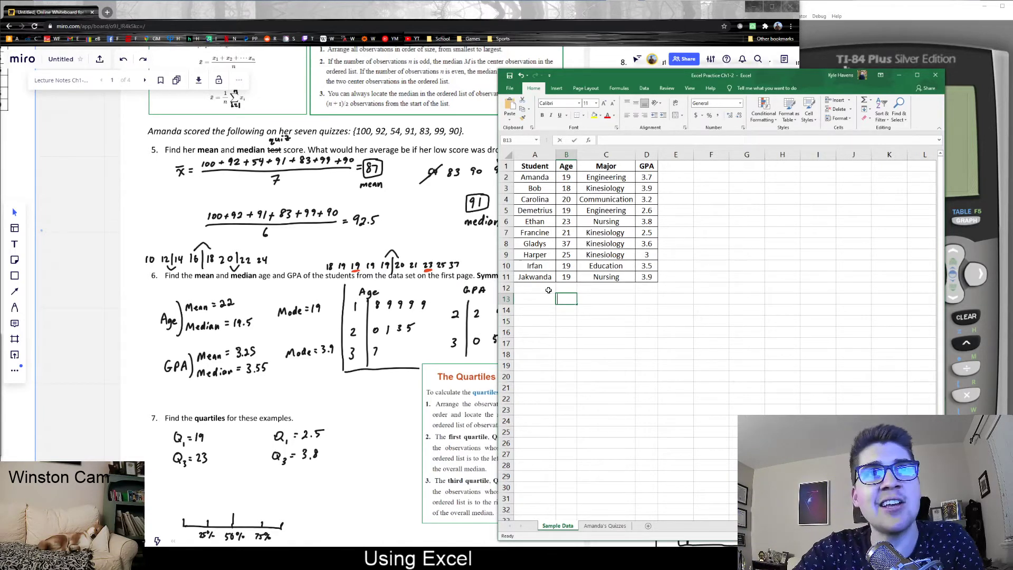
Enter =AVERAGE(B2:B11) in B13 to get the mean age, 22.
{"action": "type", "text": "="}
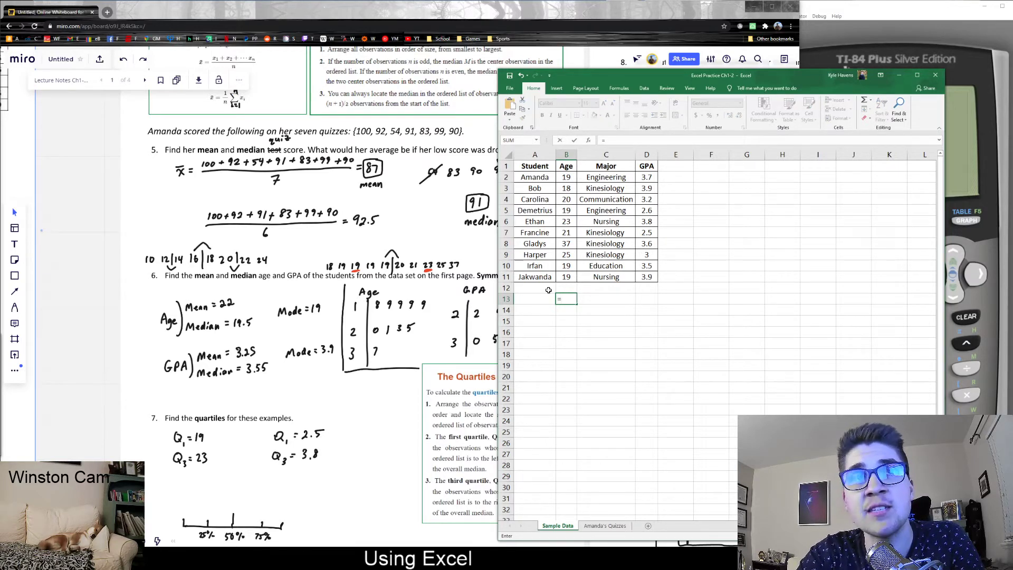
{"action": "type", "text": "ave"}
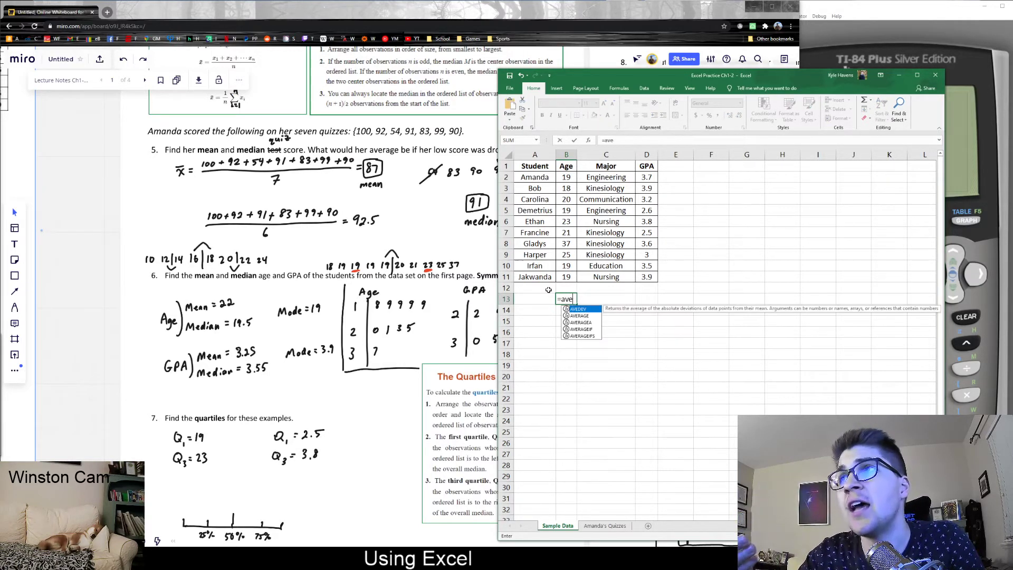
{"action": "type", "text": "rage"}
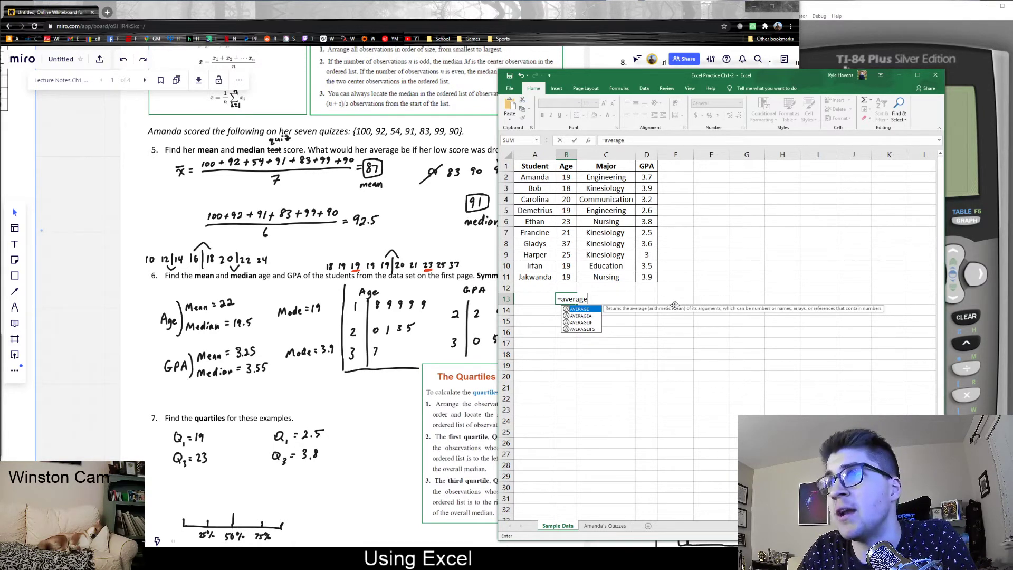
{"action": "type", "text": "("}
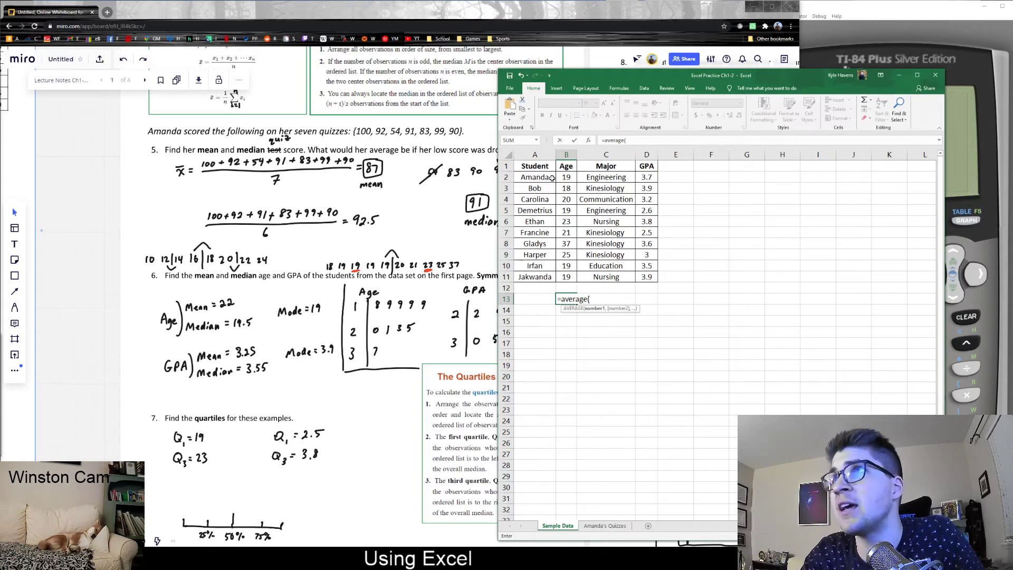
{"action": "left_click_drag", "start_coordinate": [563, 177], "coordinate": [563, 279]}
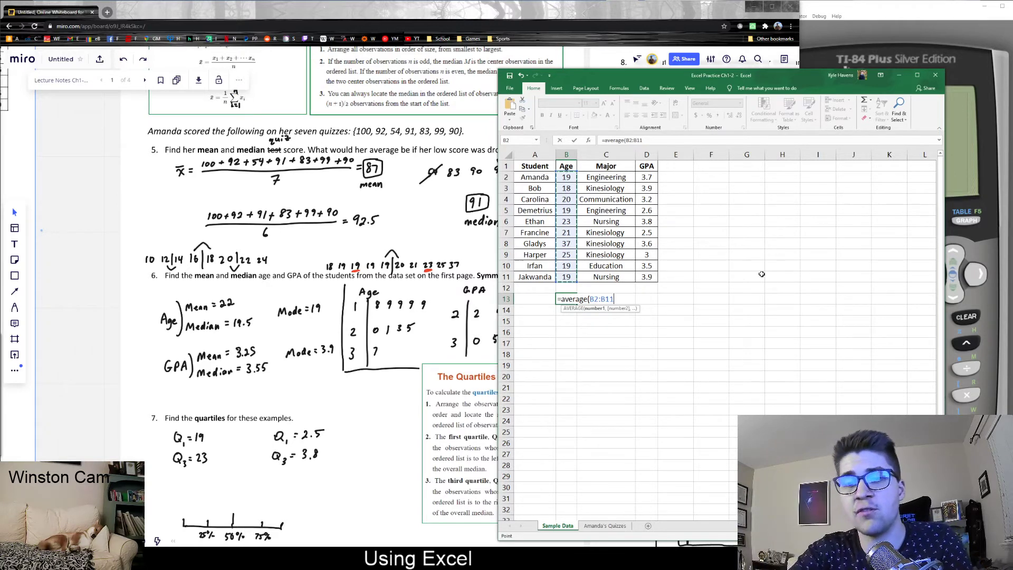
{"action": "type", "text": ")"}
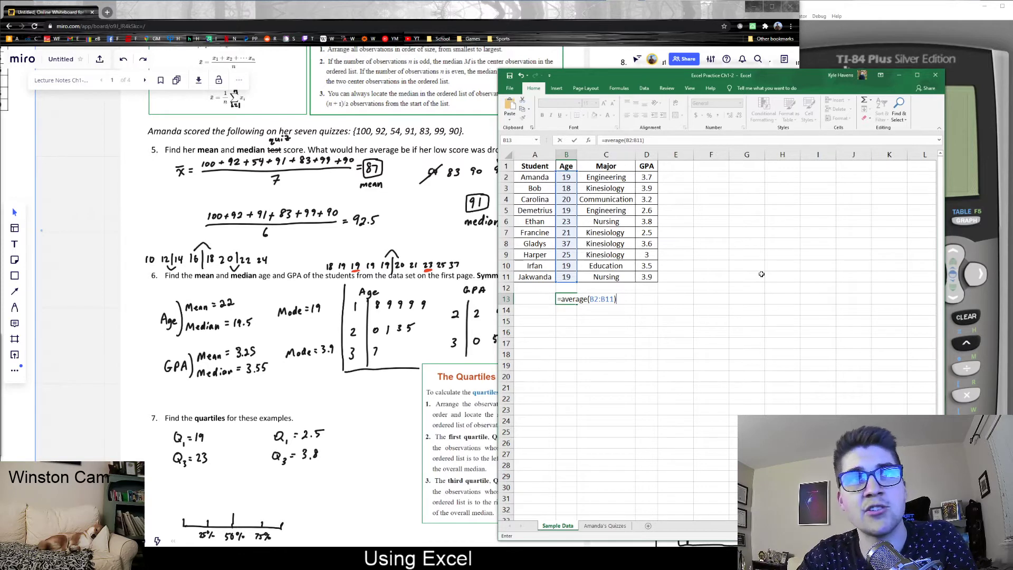
{"action": "key", "text": "Return"}
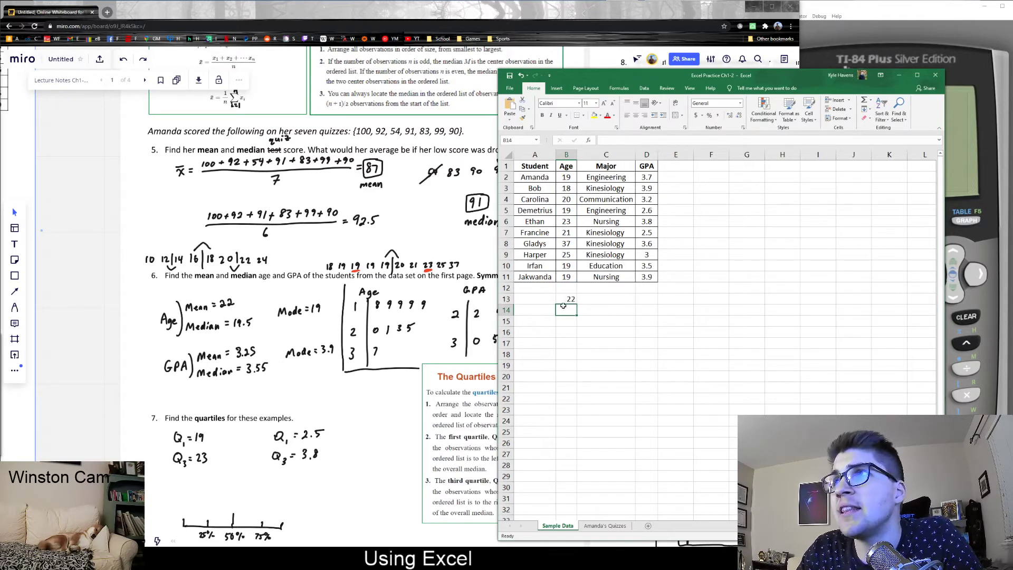
Label the result 'Mean' in A13 and move to A14.
{"action": "left_click", "coordinate": [533, 298]}
{"action": "type", "text": "Mean"}
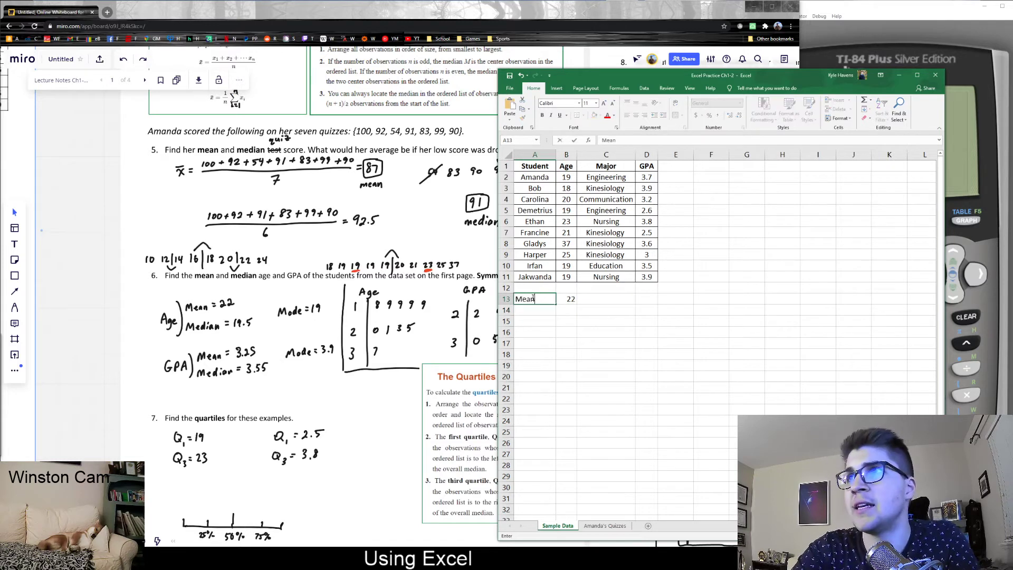
{"action": "key", "text": "Return"}
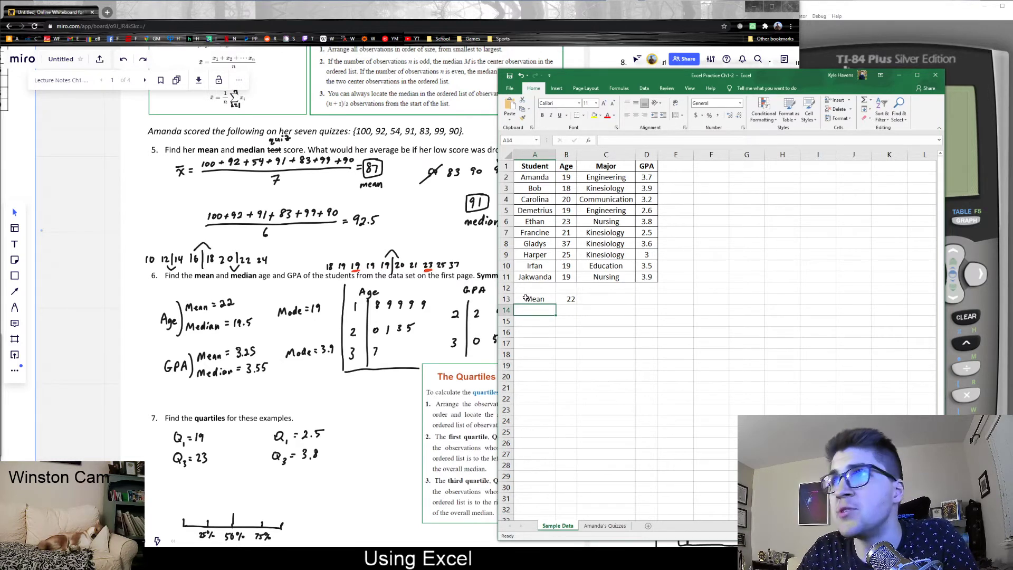
{"action": "left_click_drag", "start_coordinate": [550, 300], "coordinate": [561, 301]}
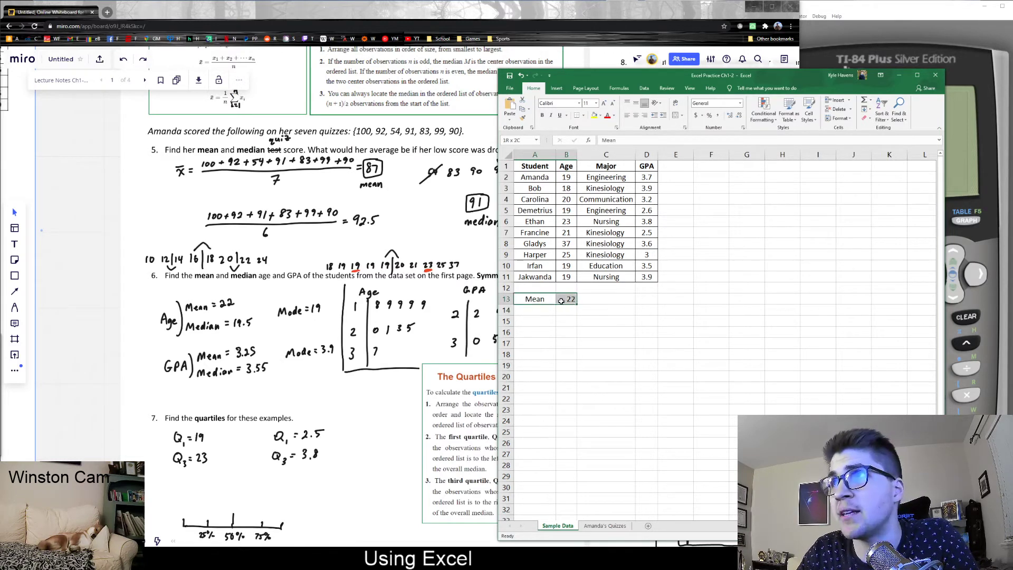
{"action": "left_click", "coordinate": [552, 312]}
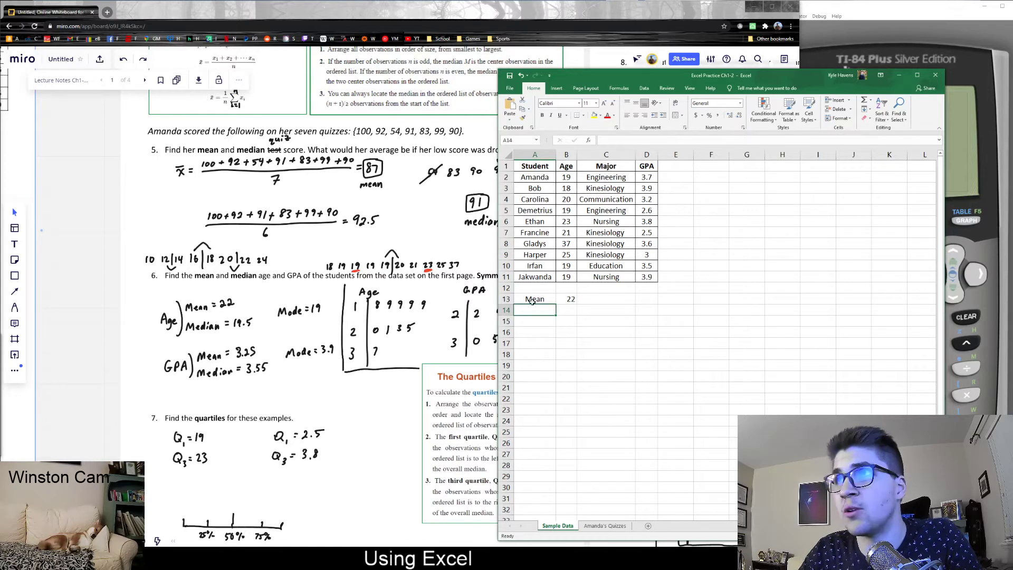
Type 'Median' in A14 and enter =MEDIAN(B2:B11) in B14, giving 19.5.
{"action": "type", "text": "Median"}
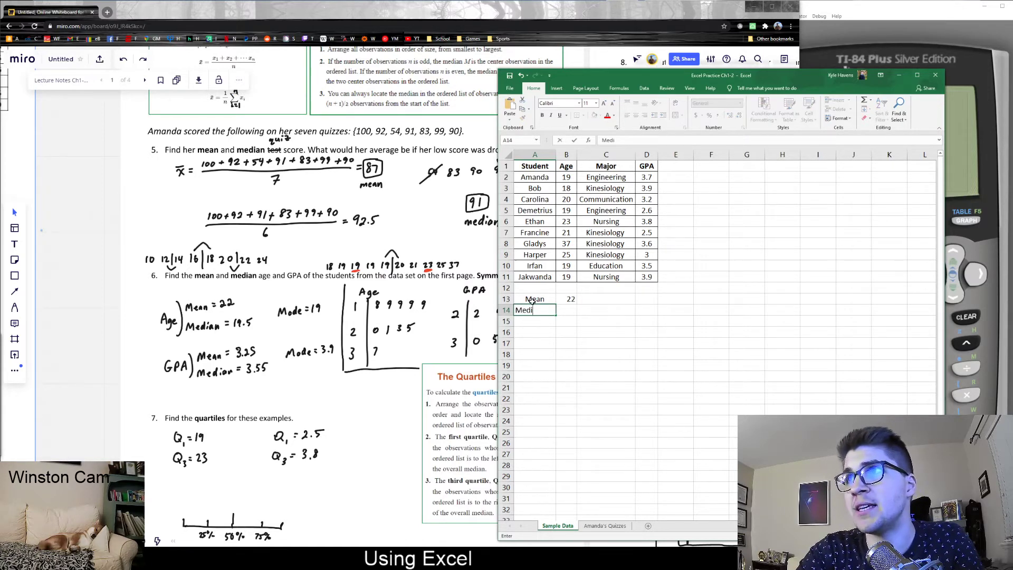
{"action": "key", "text": "Tab"}
{"action": "type", "text": "=m"}
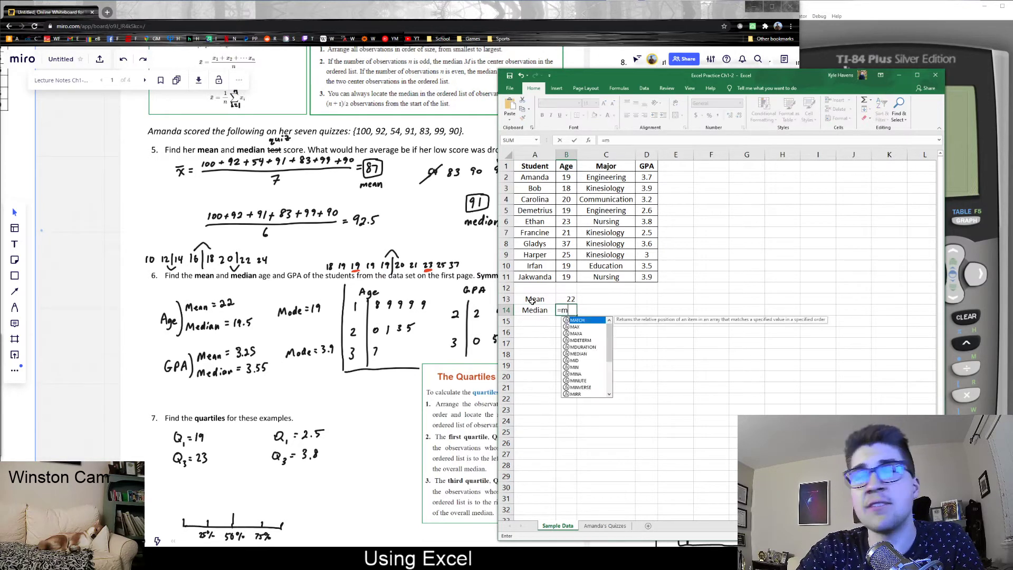
{"action": "type", "text": "edian("}
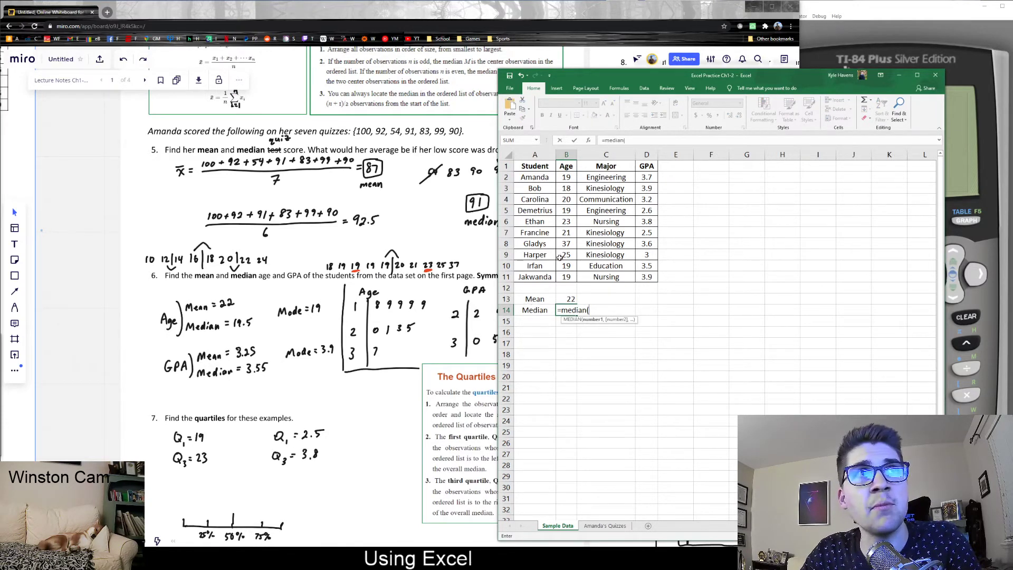
{"action": "left_click_drag", "start_coordinate": [572, 178], "coordinate": [570, 278]}
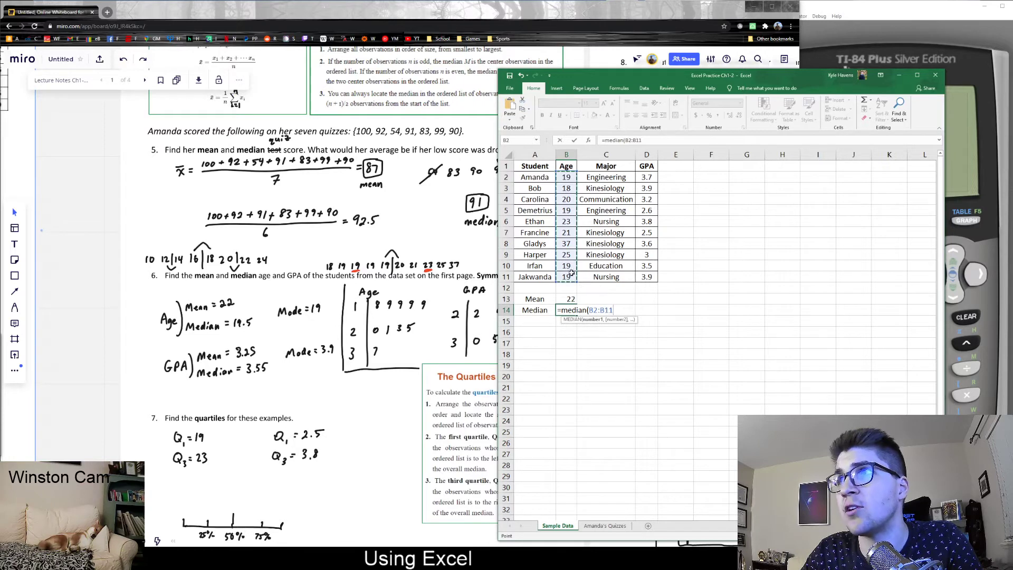
{"action": "type", "text": ")"}
{"action": "key", "text": "Return"}
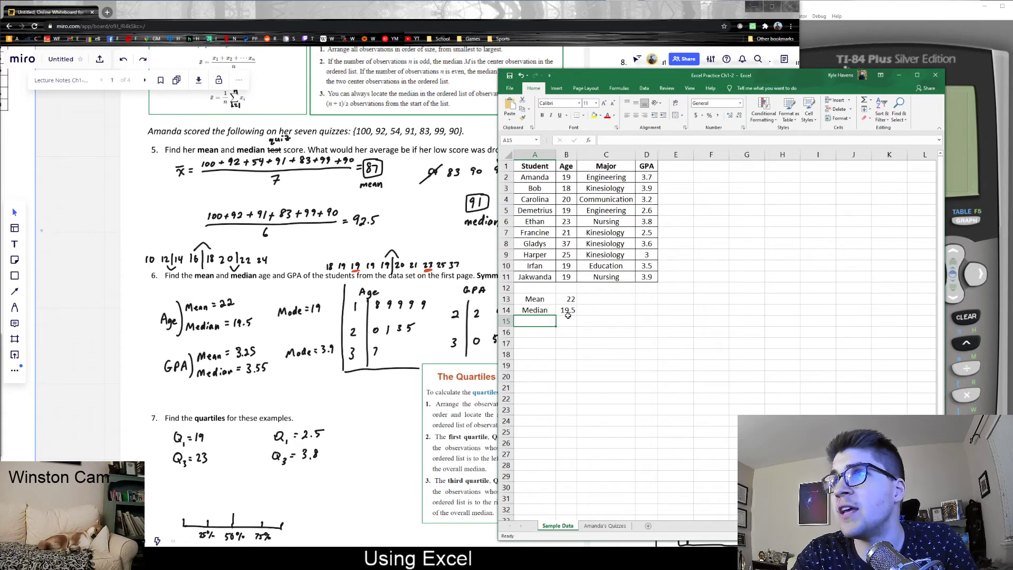
Type 'Quartile1' in A15 and enter =QUARTILE.EXC(B2:B11,1) in B15, giving 19.
{"action": "type", "text": "Quartile1"}
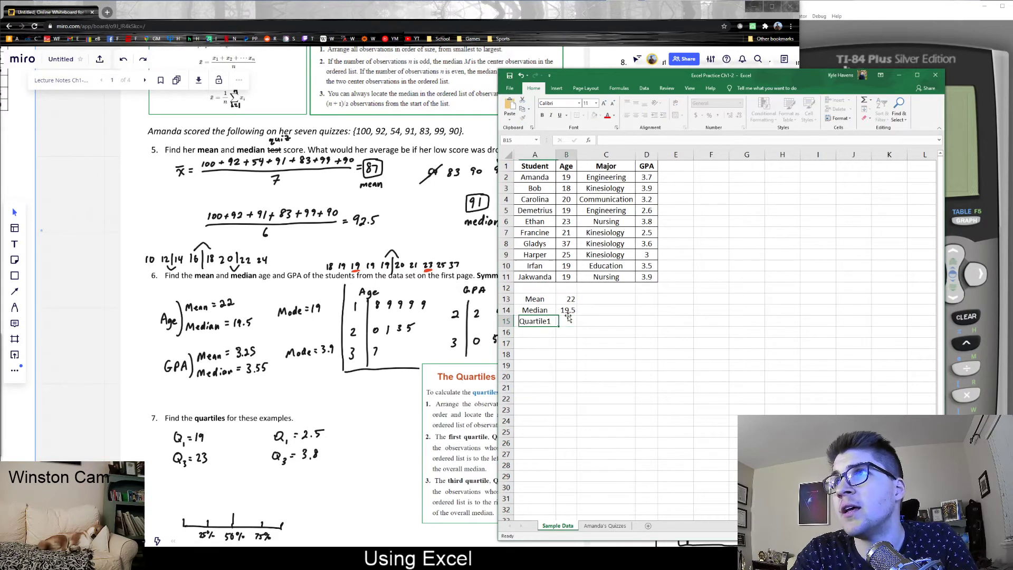
{"action": "left_click", "coordinate": [569, 318]}
{"action": "type", "text": "=quart"}
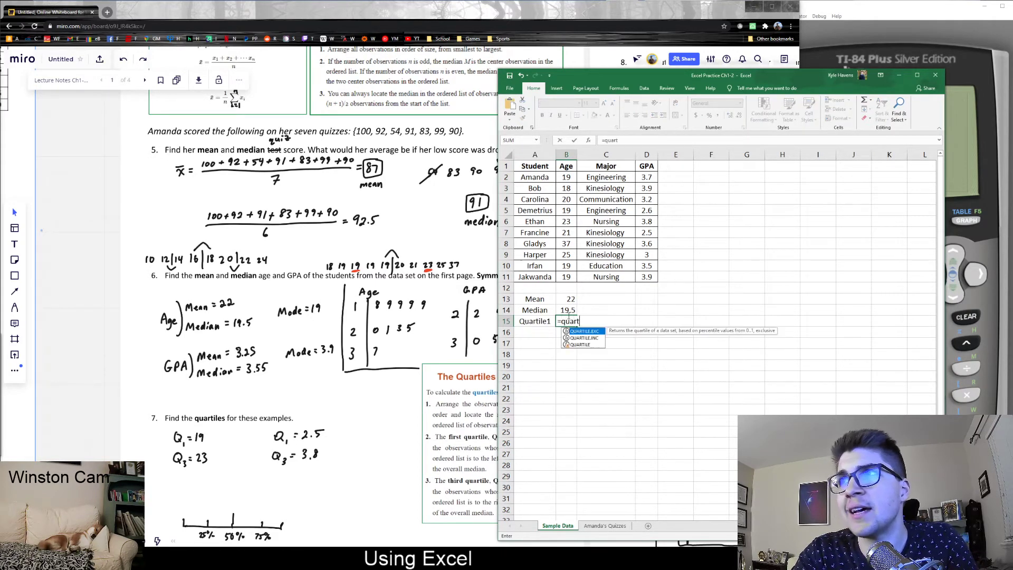
{"action": "type", "text": "ile"}
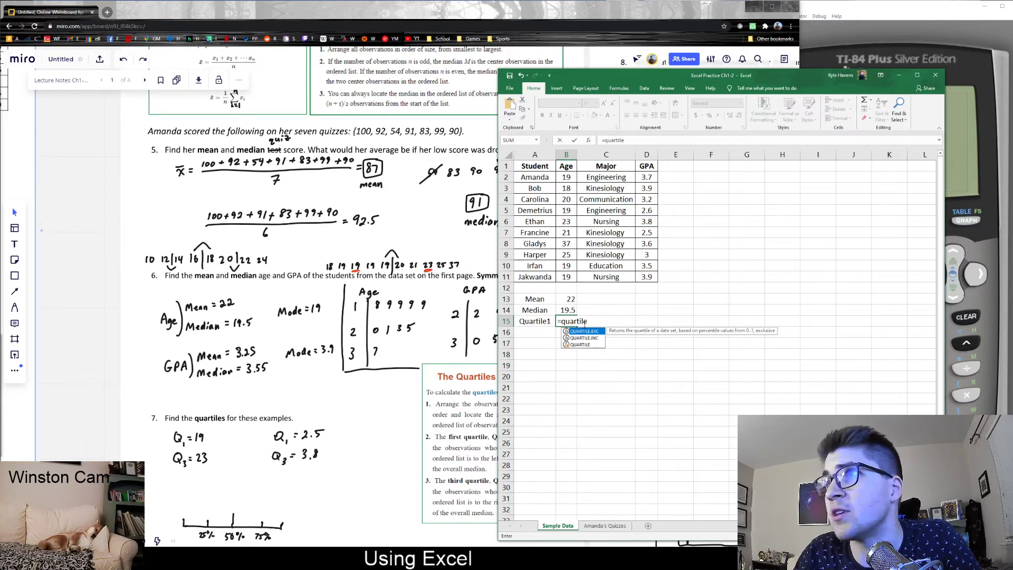
{"action": "type", "text": ".exc("}
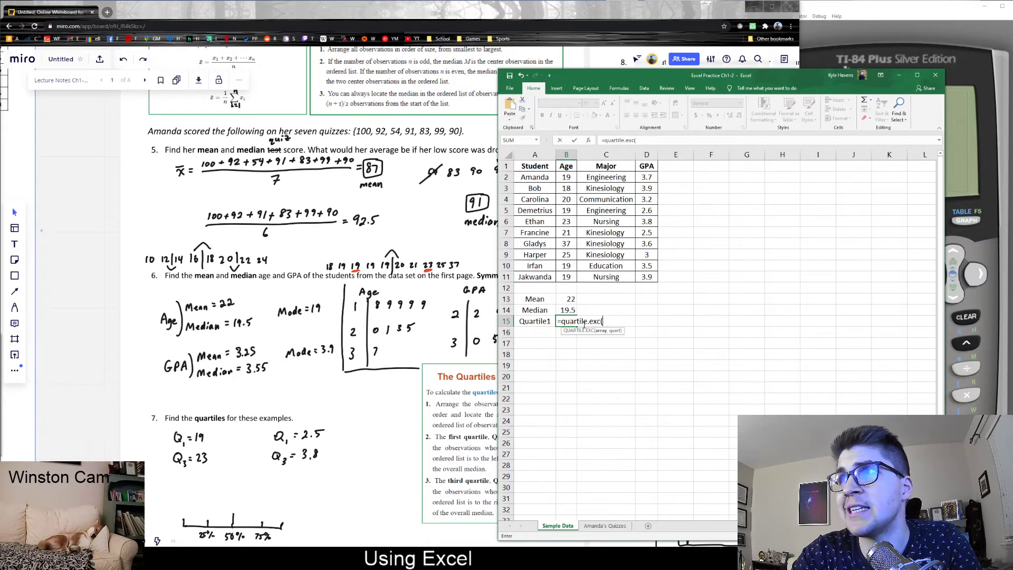
{"action": "left_click_drag", "start_coordinate": [562, 176], "coordinate": [564, 278]}
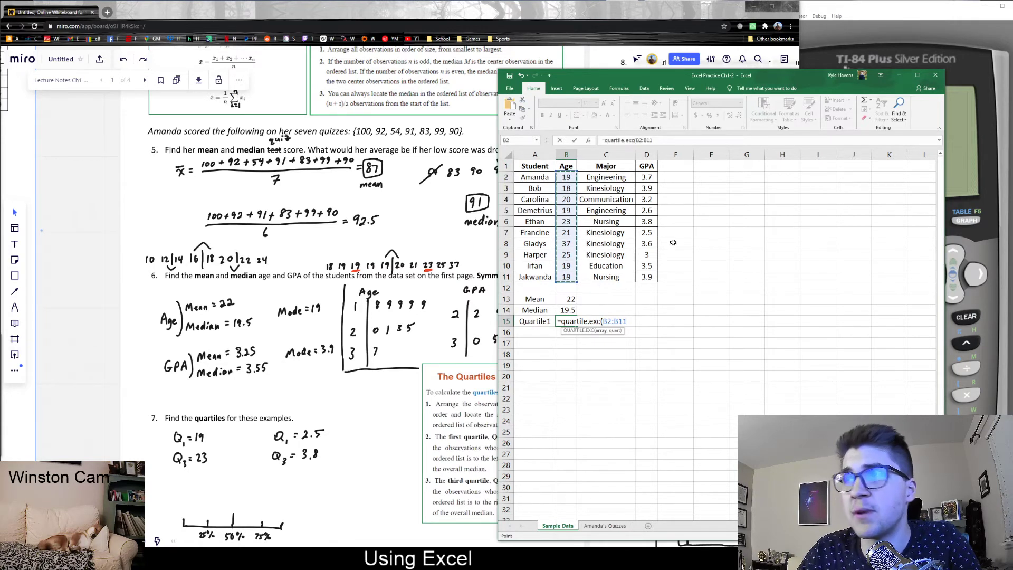
{"action": "type", "text": ",0"}
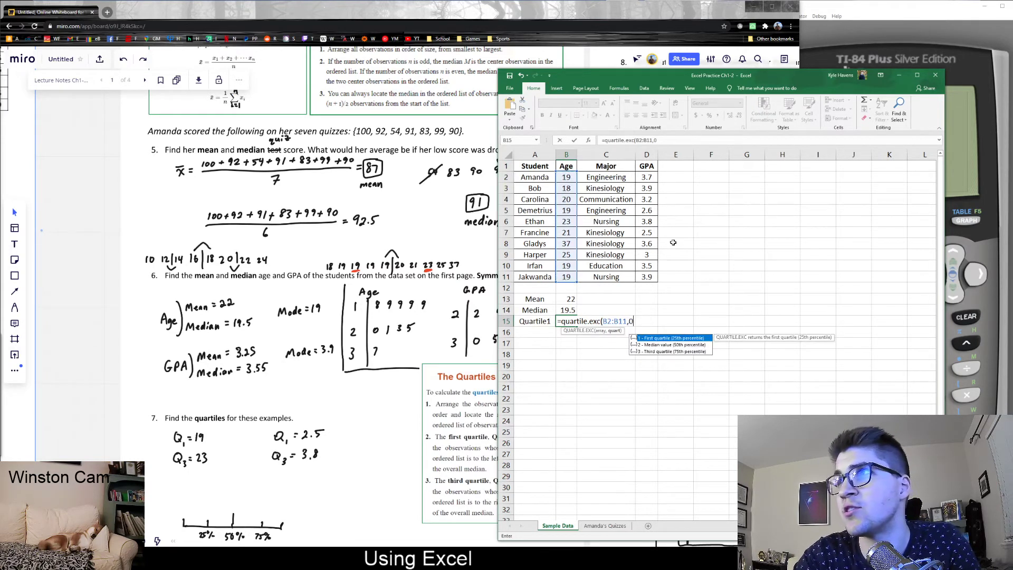
{"action": "type", "text": ".25"}
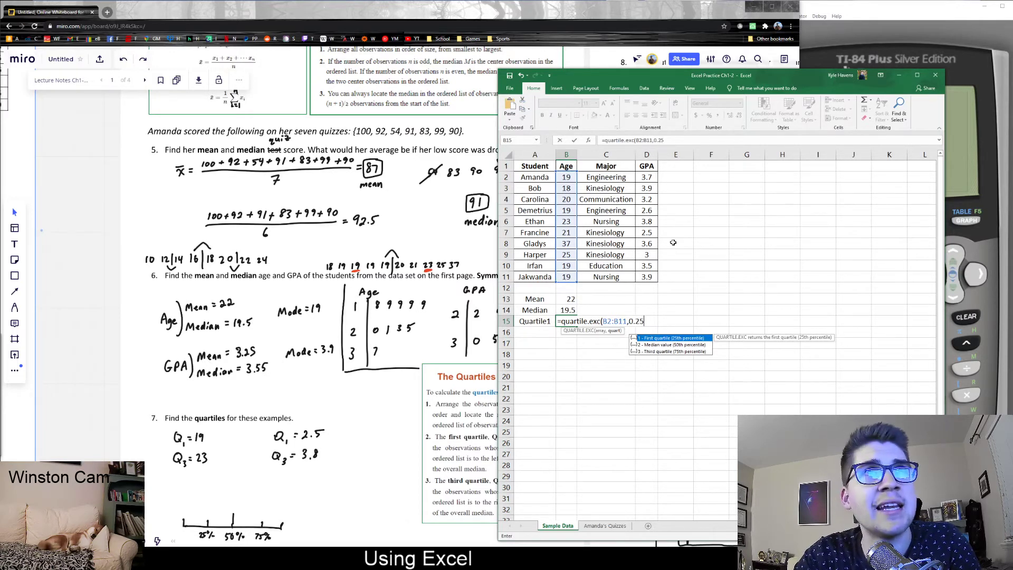
{"action": "key", "text": "BackSpace"}
{"action": "key", "text": "BackSpace"}
{"action": "key", "text": "BackSpace"}
{"action": "key", "text": "BackSpace"}
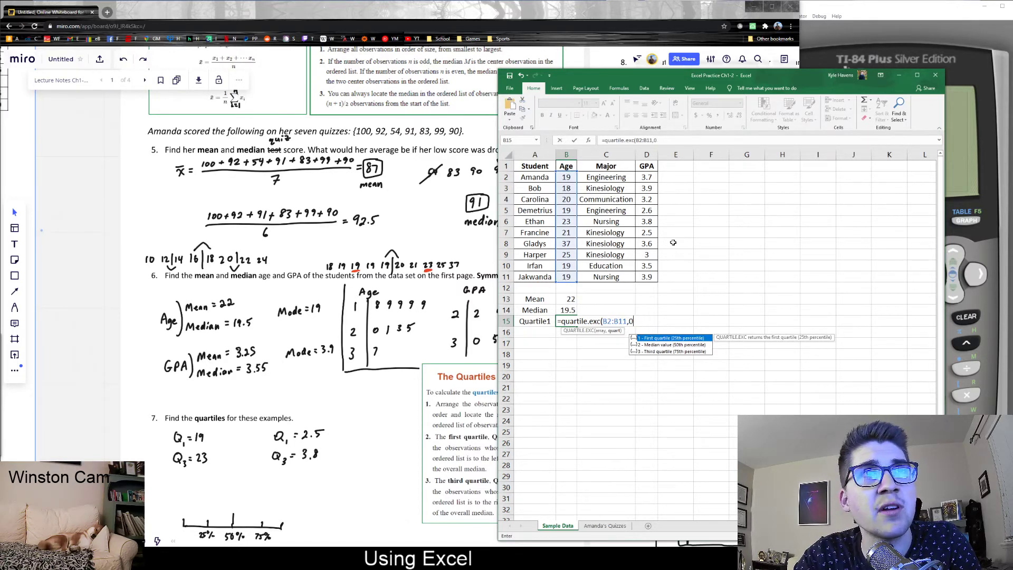
{"action": "type", "text": "1)"}
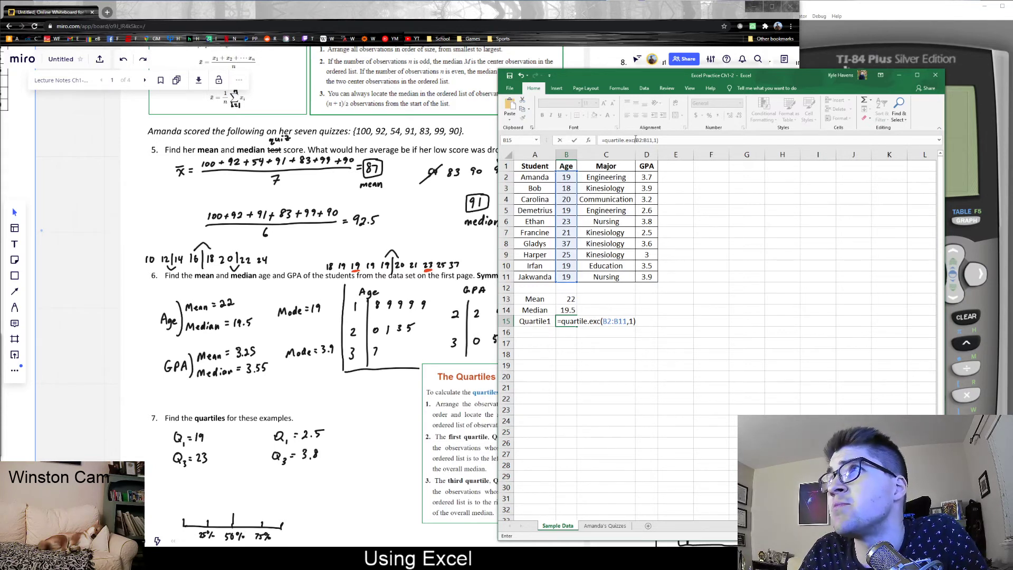
{"action": "left_click_drag", "start_coordinate": [635, 140], "coordinate": [653, 140]}
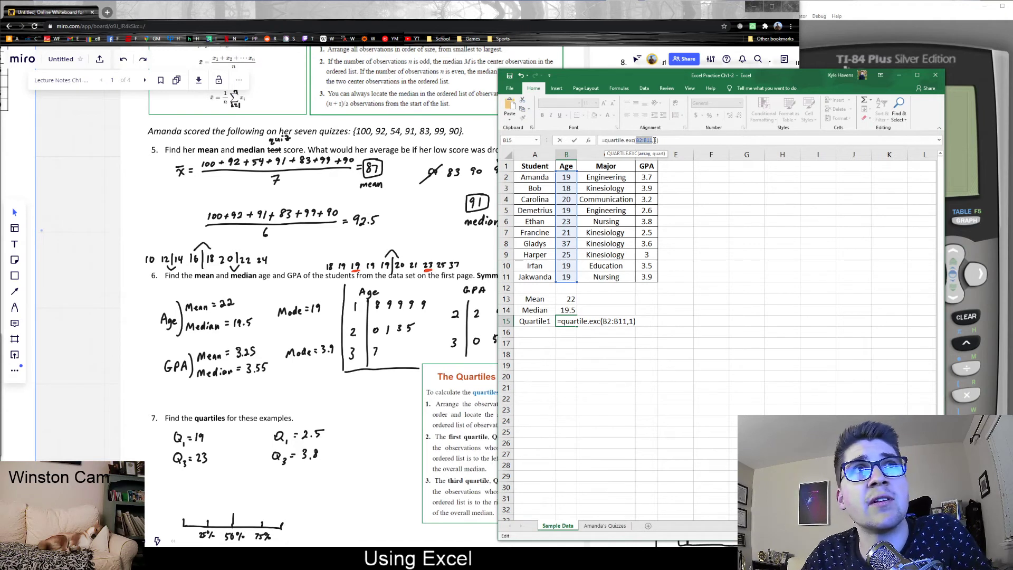
{"action": "left_click", "coordinate": [657, 140]}
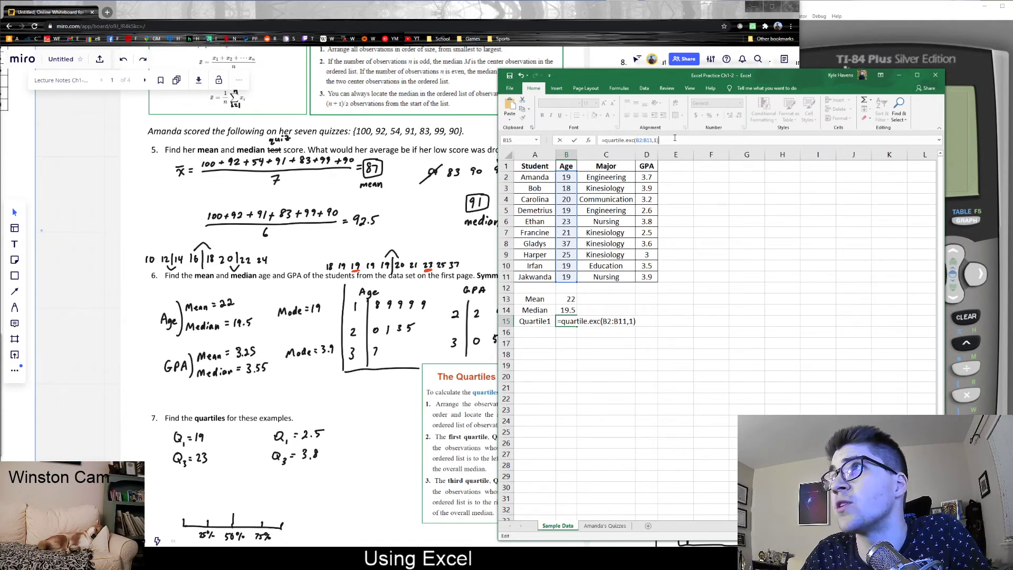
{"action": "key", "text": "Return"}
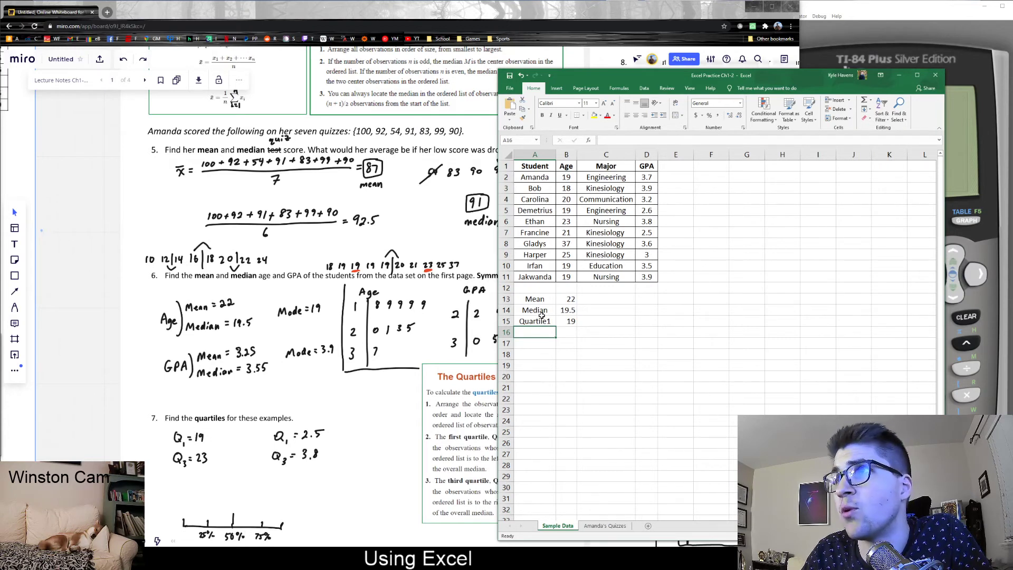
Type 'Quartile3' in A16 and enter =QUARTILE.EXC(B2:B11,3) in B16, giving 23.5.
{"action": "type", "text": "Quartile"}
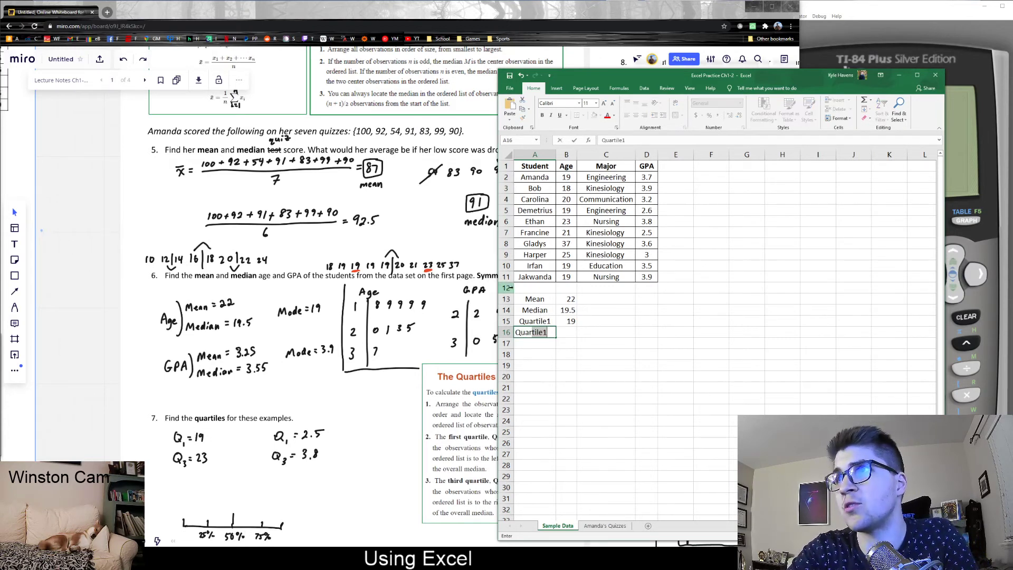
{"action": "type", "text": "3"}
{"action": "key", "text": "Tab"}
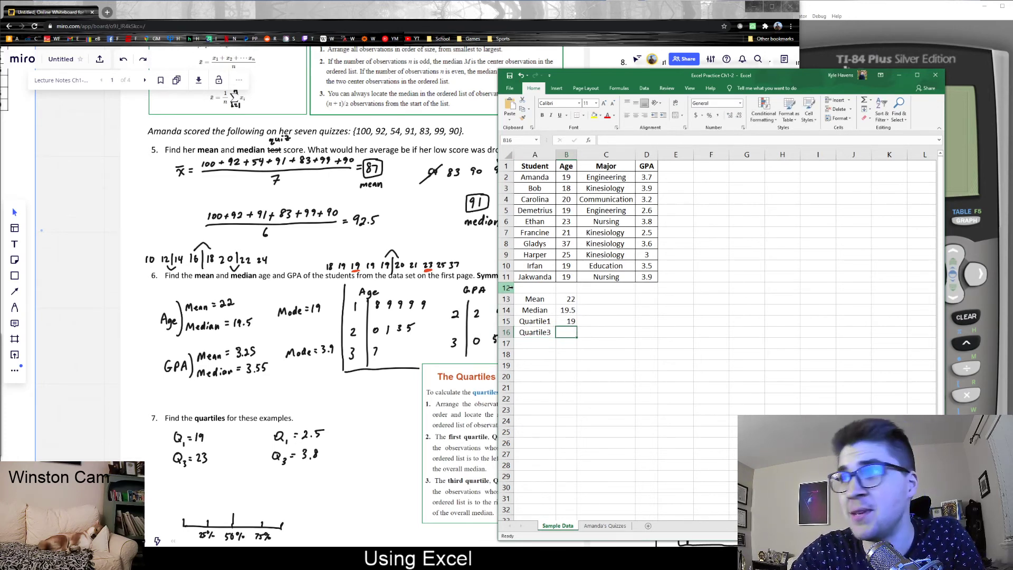
{"action": "type", "text": "=quart"}
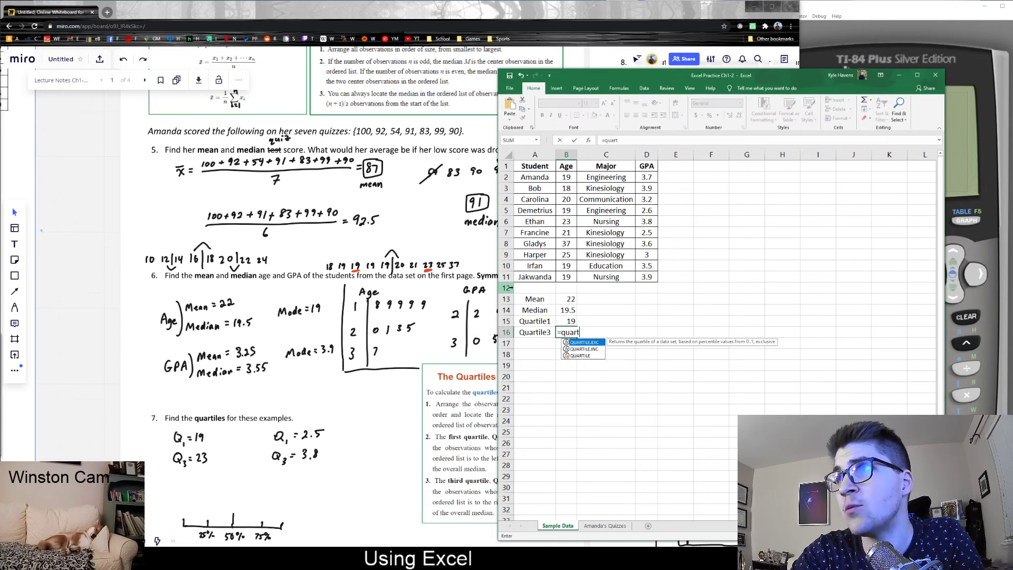
{"action": "type", "text": "ile.exc("}
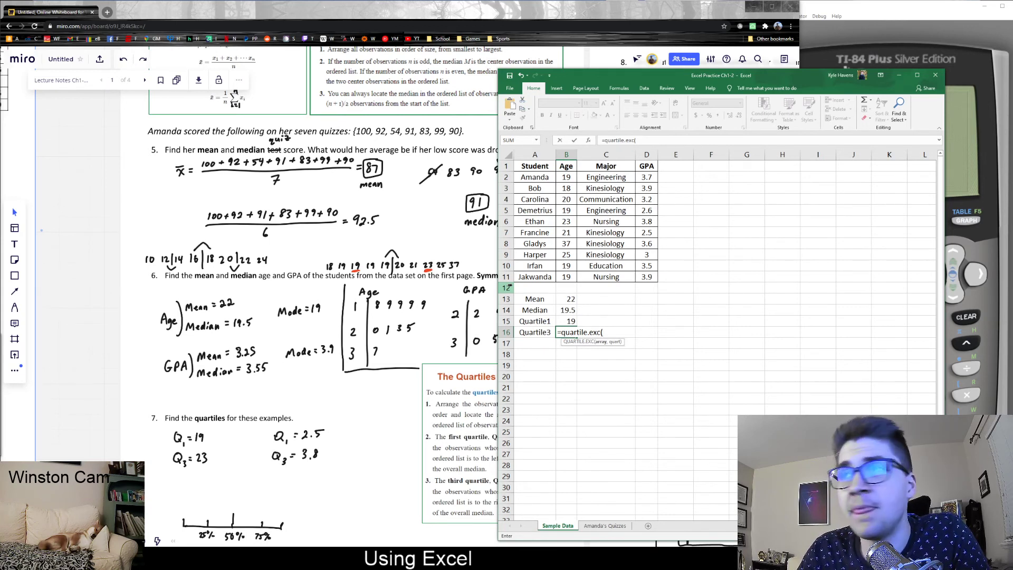
{"action": "left_click_drag", "start_coordinate": [566, 177], "coordinate": [559, 278]}
{"action": "type", "text": ",3)"}
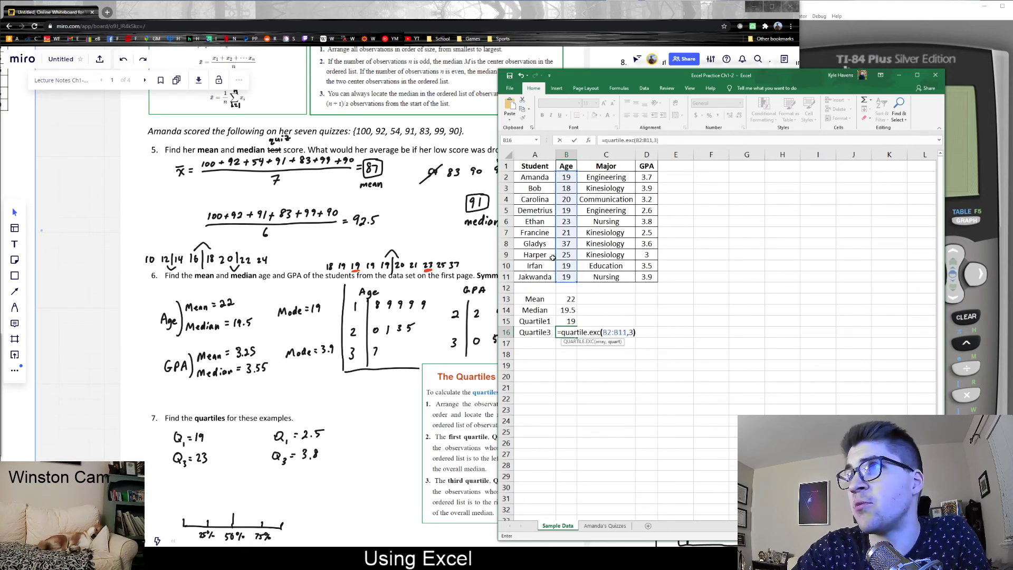
{"action": "key", "text": "Return"}
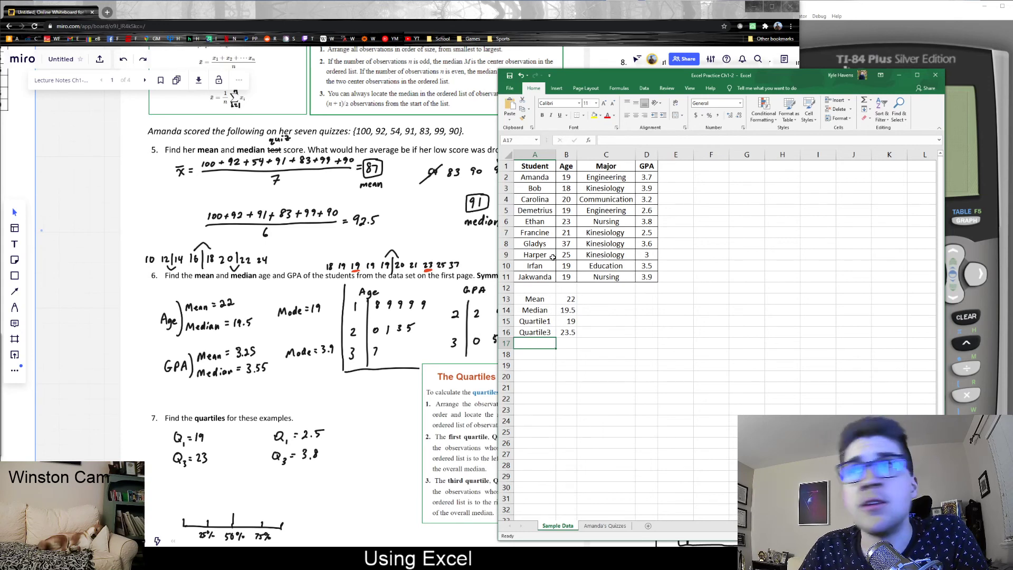
{"action": "left_click", "coordinate": [569, 331]}
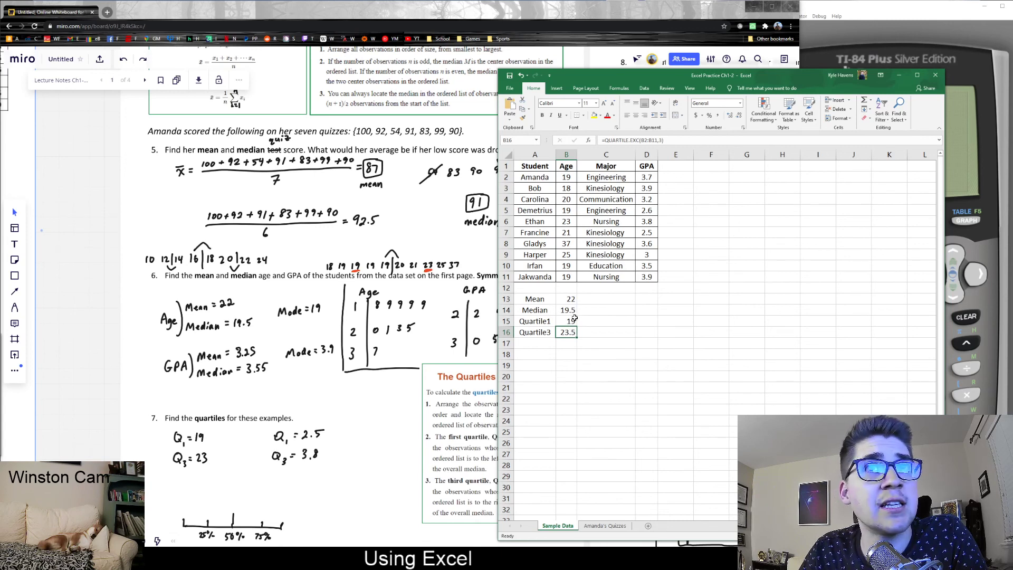
{"action": "key", "text": "F2"}
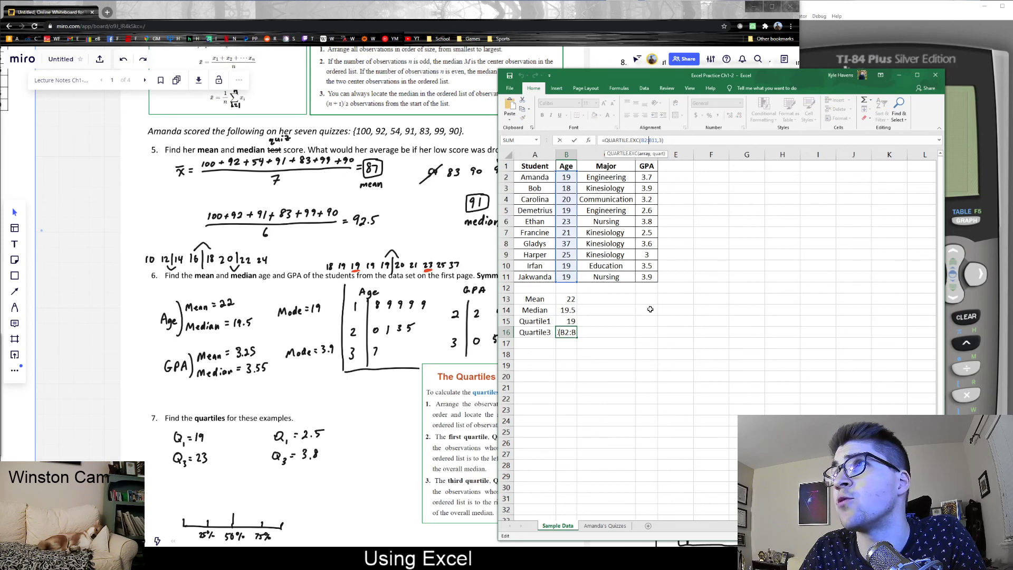
{"action": "key", "text": "Escape"}
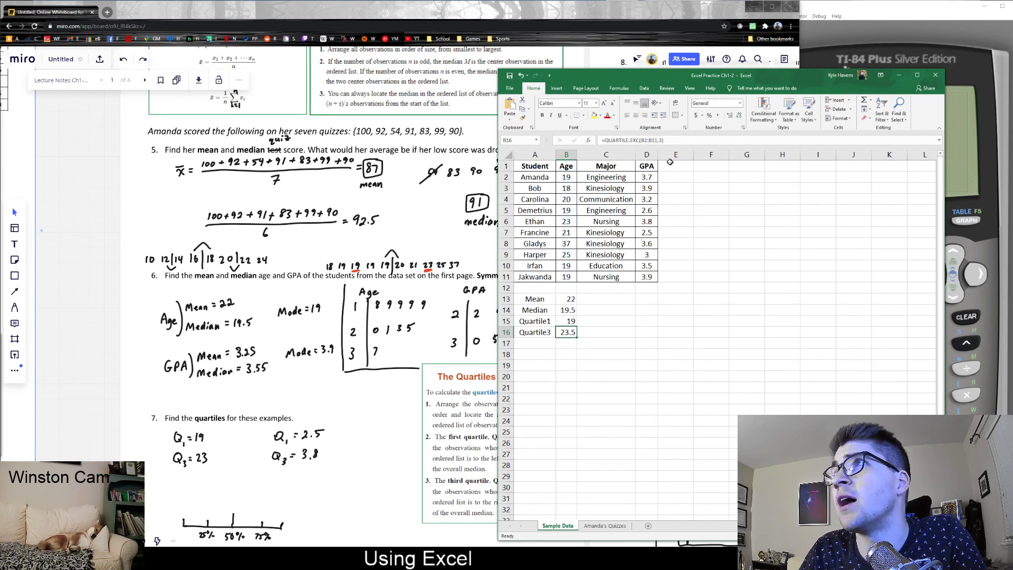
{"action": "left_click", "coordinate": [666, 139]}
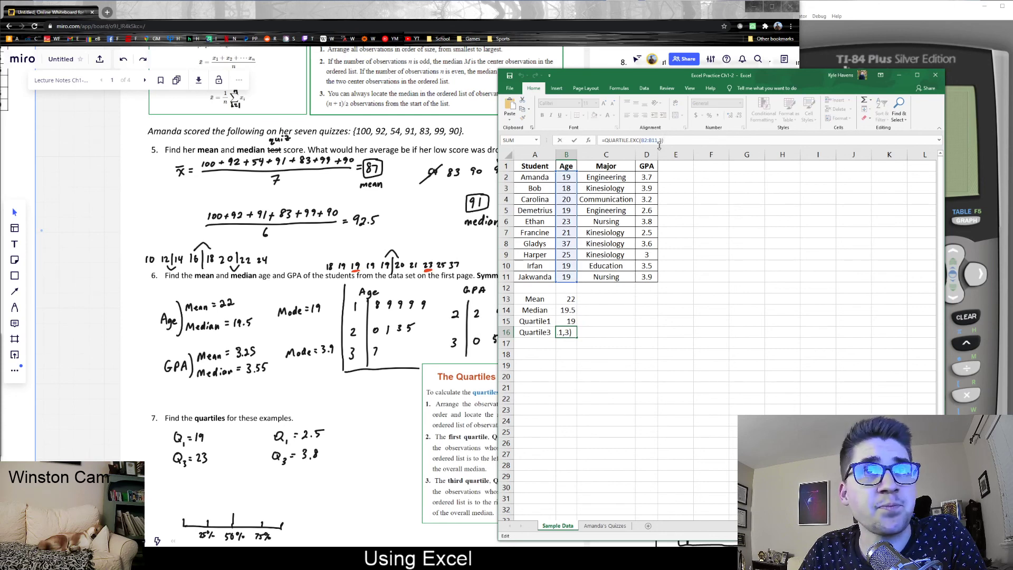
{"action": "key", "text": "Escape"}
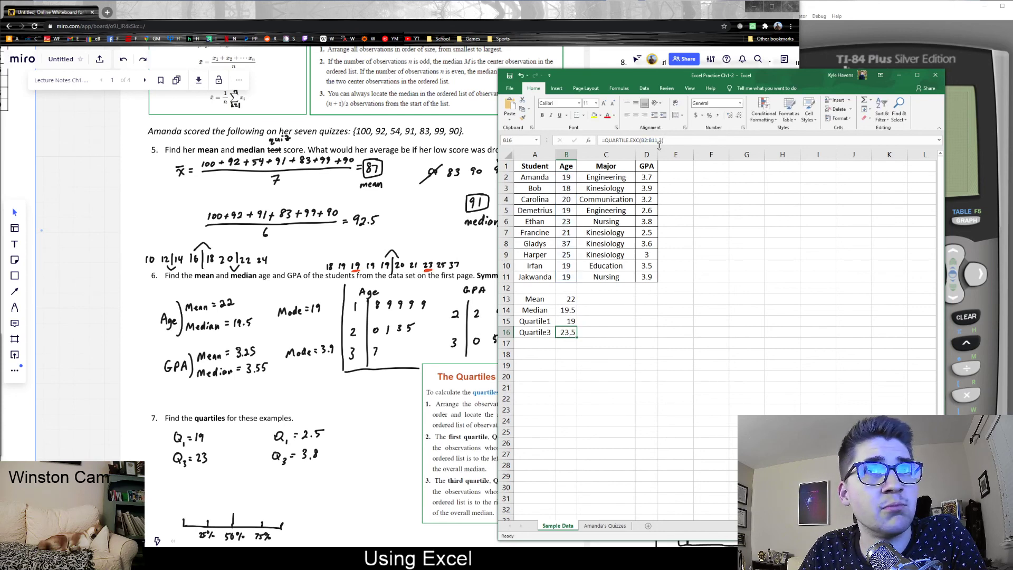